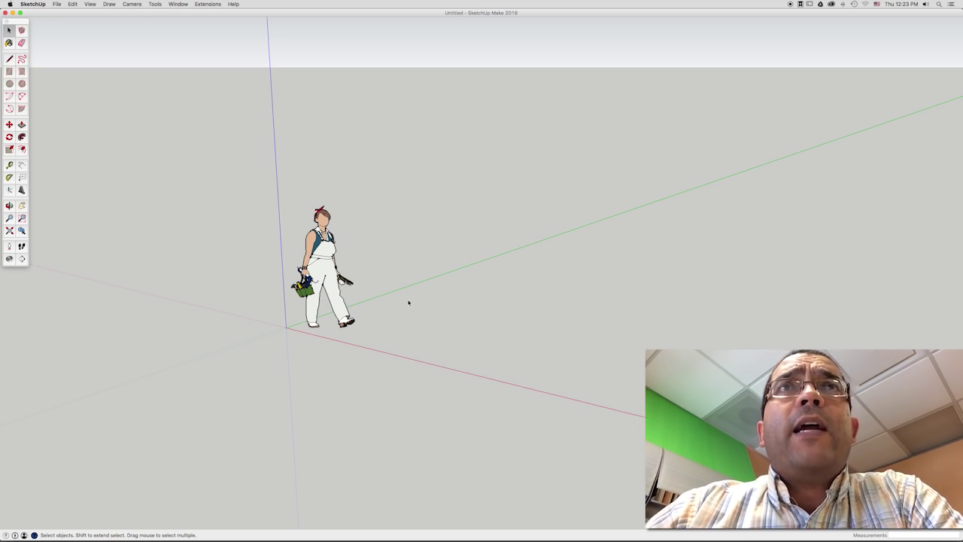
Delete the default Scale Figure so only the axes remain.
click(327, 278)
key(Delete)
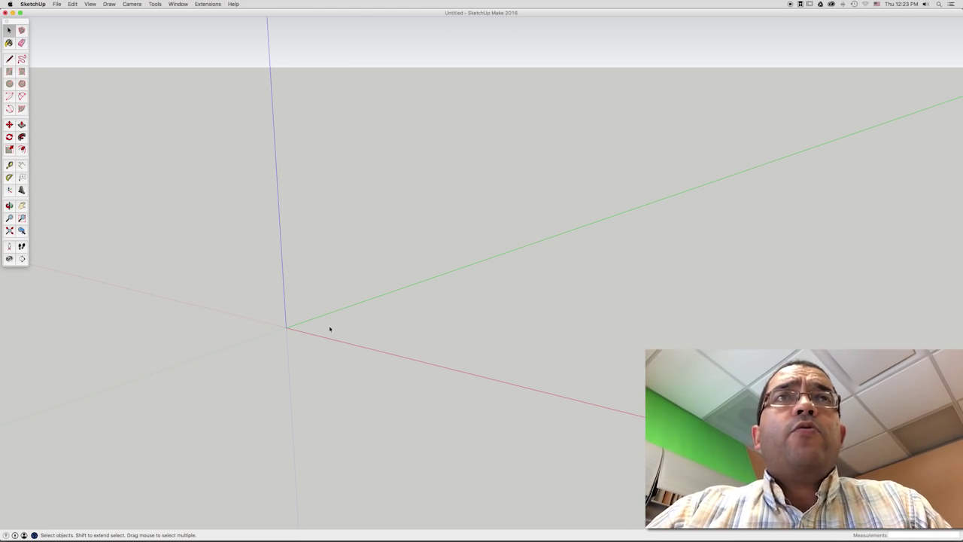
scroll(296, 323, up, 2)
scroll(296, 323, up, 2)
scroll(296, 323, up, 2)
scroll(295, 323, up, 3)
scroll(294, 323, up, 3)
scroll(295, 323, down, 5)
scroll(191, 414, down, 1)
scroll(180, 418, up, 1)
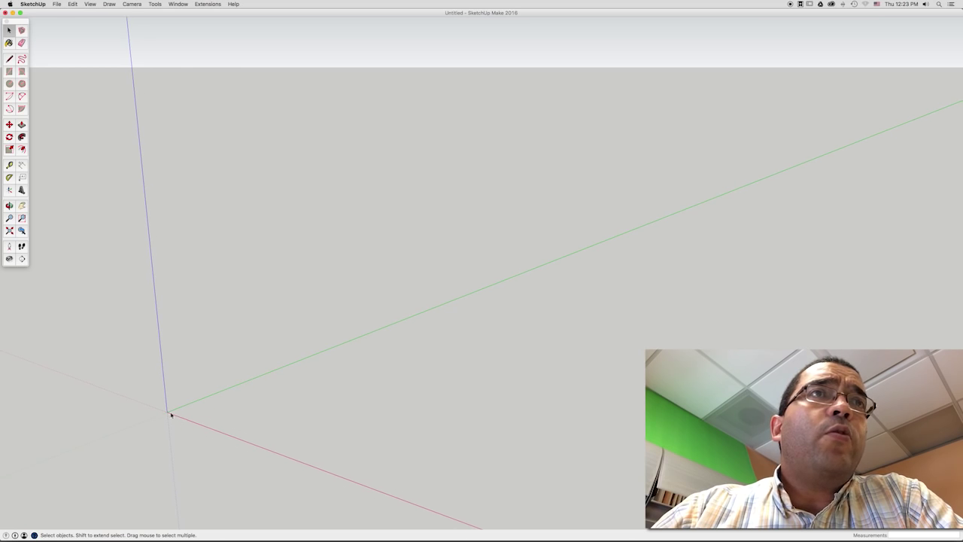
scroll(171, 415, up, 1)
scroll(173, 418, up, 1)
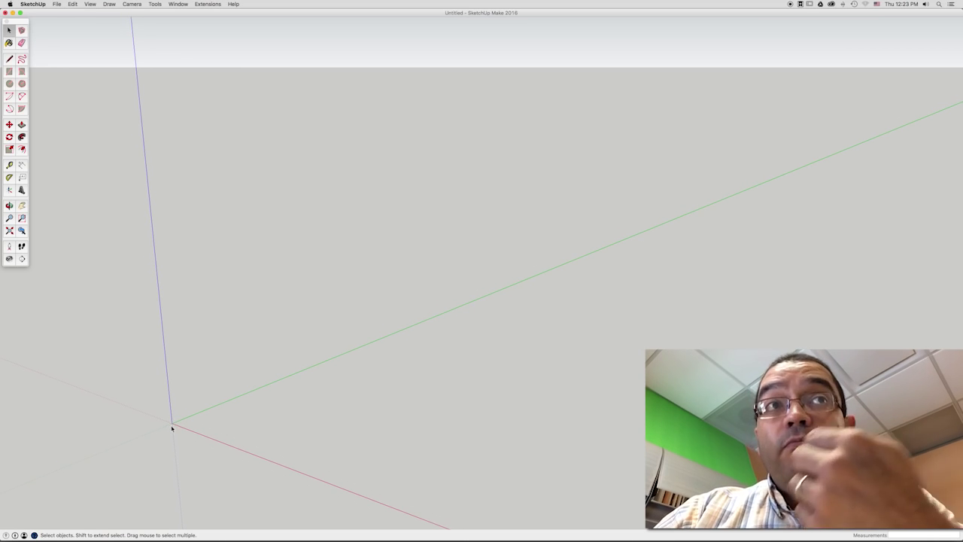
scroll(176, 423, up, 1)
scroll(177, 428, up, 1)
scroll(173, 427, up, 1)
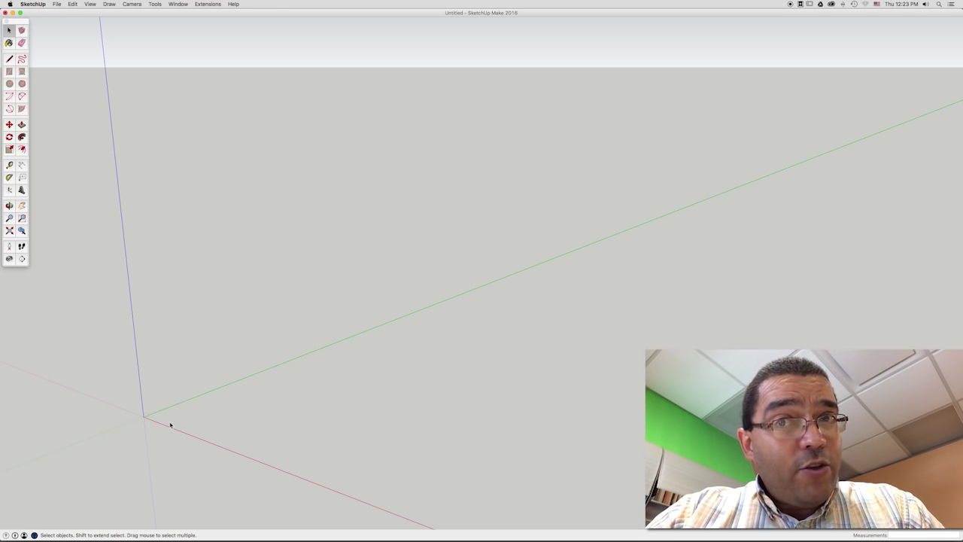
mouse_move(168, 420)
shift+middle_down()
mouse_move(341, 326)
mouse_move(286, 332)
mouse_move(295, 325)
shift+middle_up()
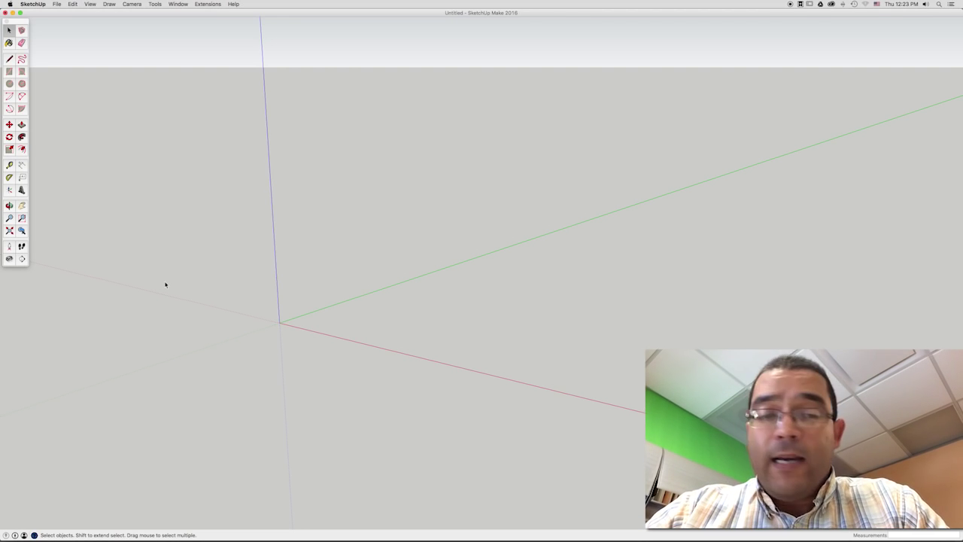
key(t)
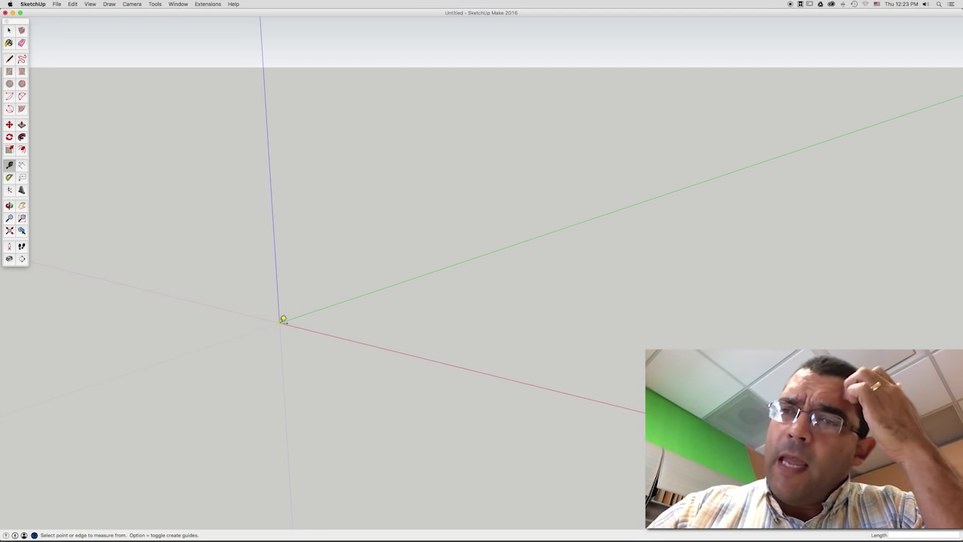
Measure 3' up the blue axis from the origin to mark the panel height.
click(283, 320)
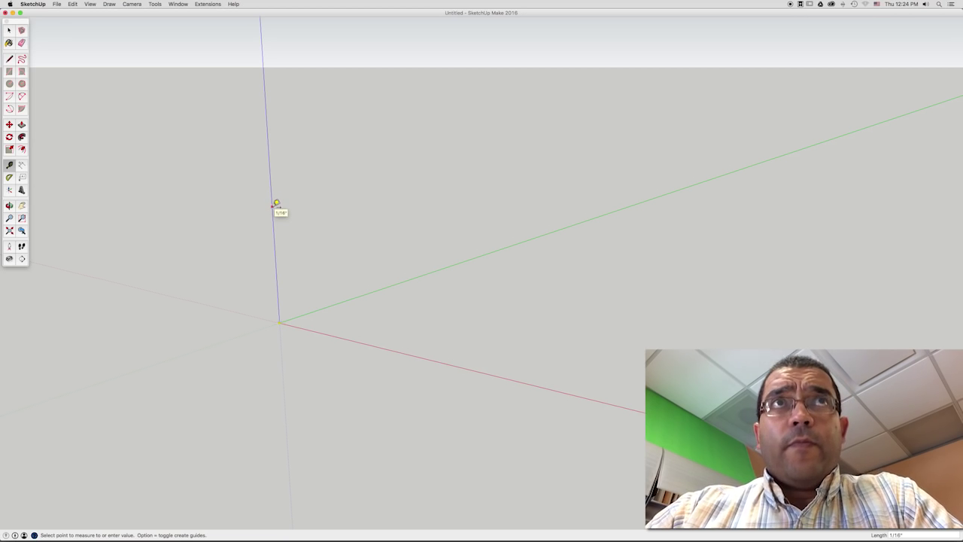
click(276, 203)
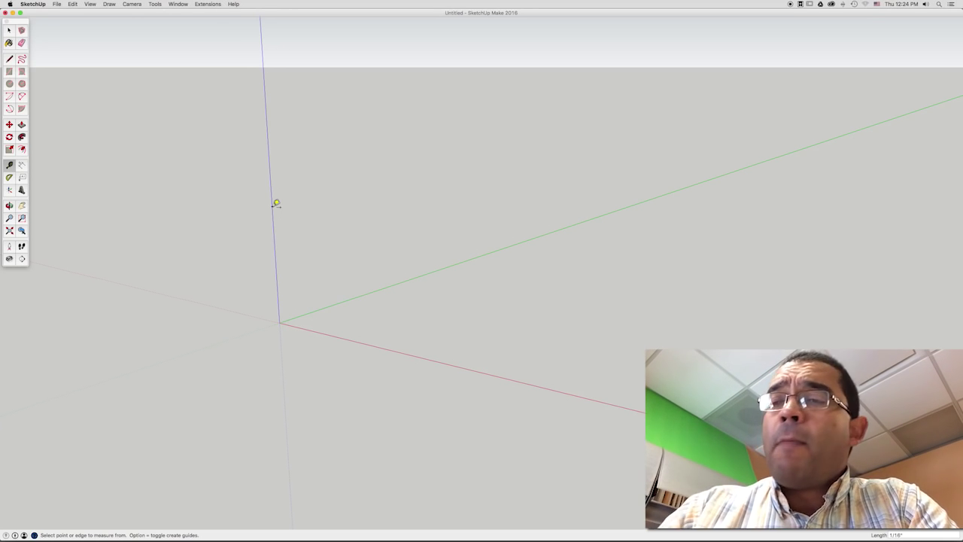
text(3')
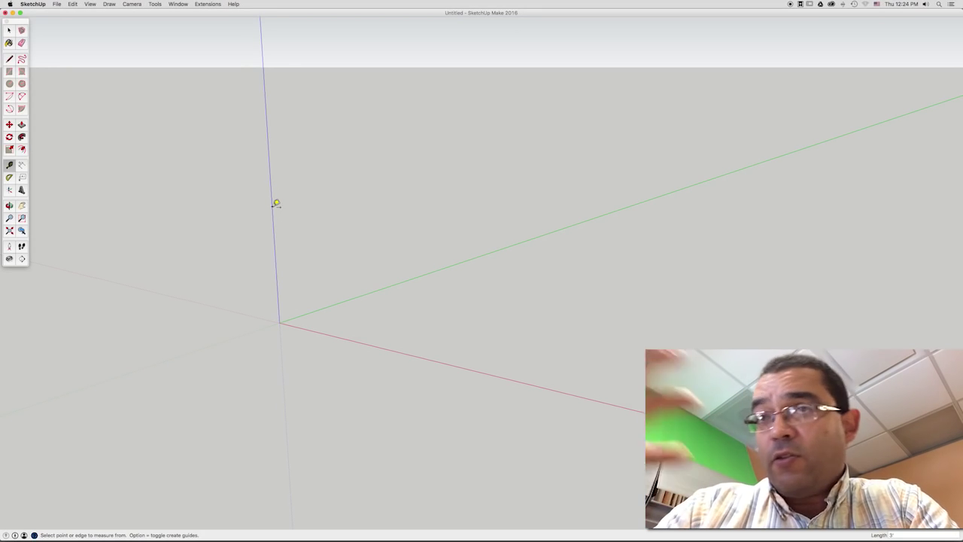
Orbit to show the red axis and anchor a rectangle at the 3' mark.
mouse_move(276, 204)
middle_down()
mouse_move(278, 266)
mouse_move(279, 210)
mouse_move(266, 219)
mouse_move(280, 181)
mouse_move(246, 133)
middle_up()
middle_drag(262, 189, 257, 160)
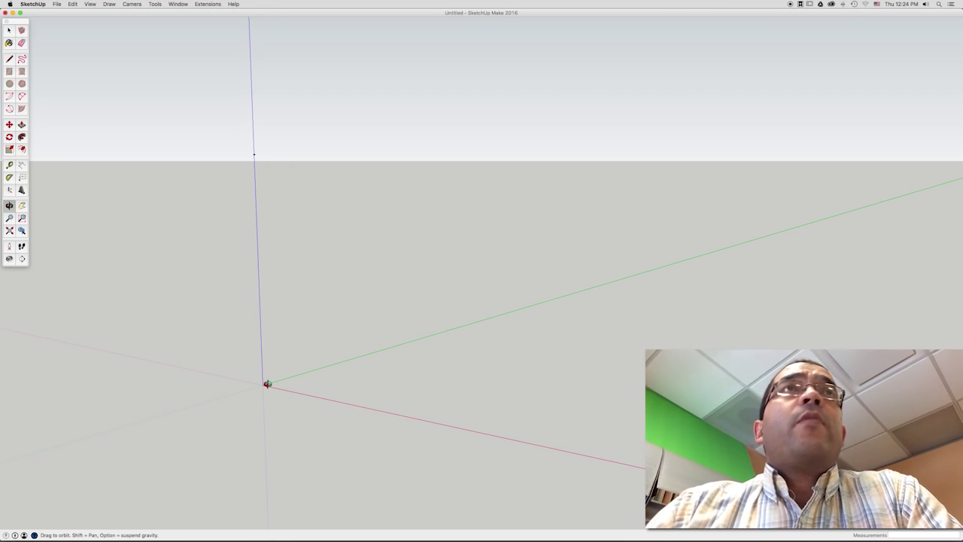
click(9, 165)
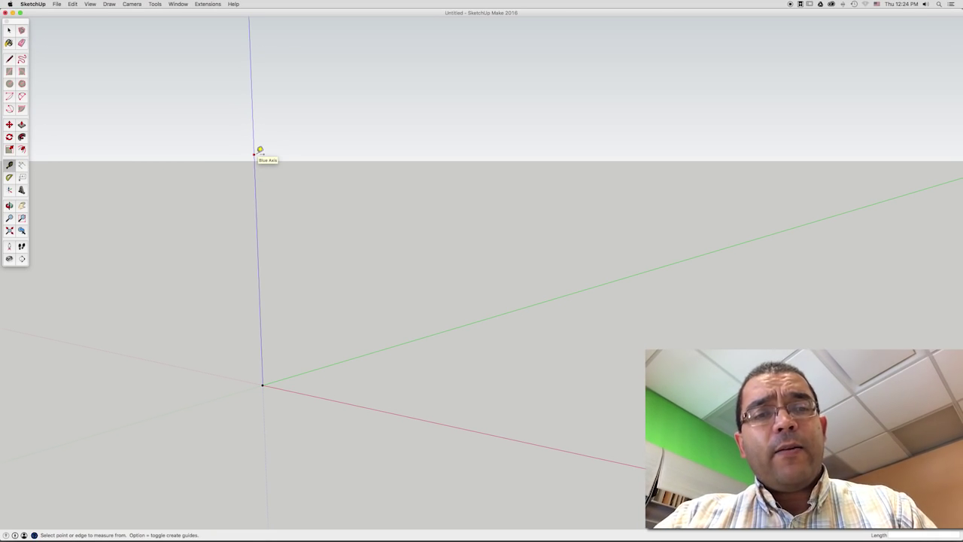
key(r)
click(253, 154)
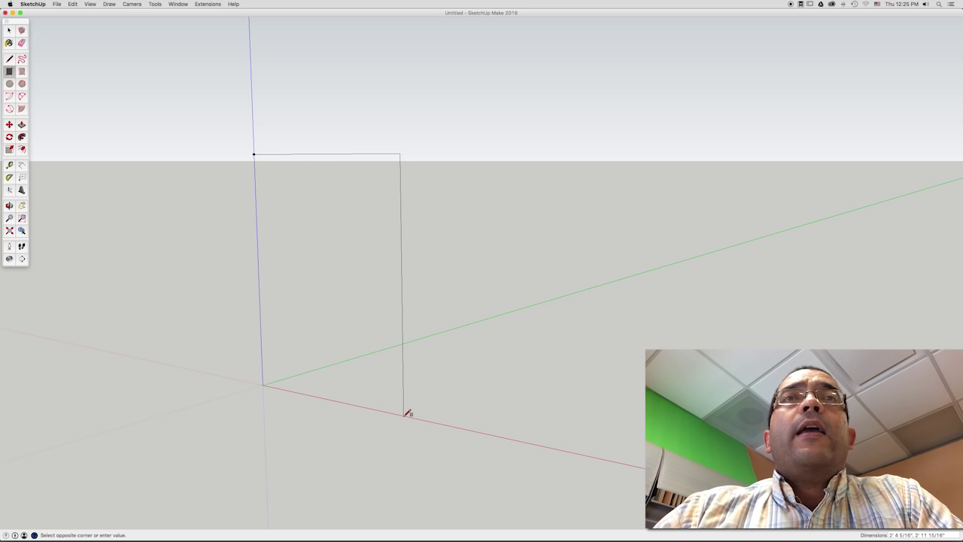
Finish the upright panel rectangle with its opposite corner on the red axis.
click(404, 413)
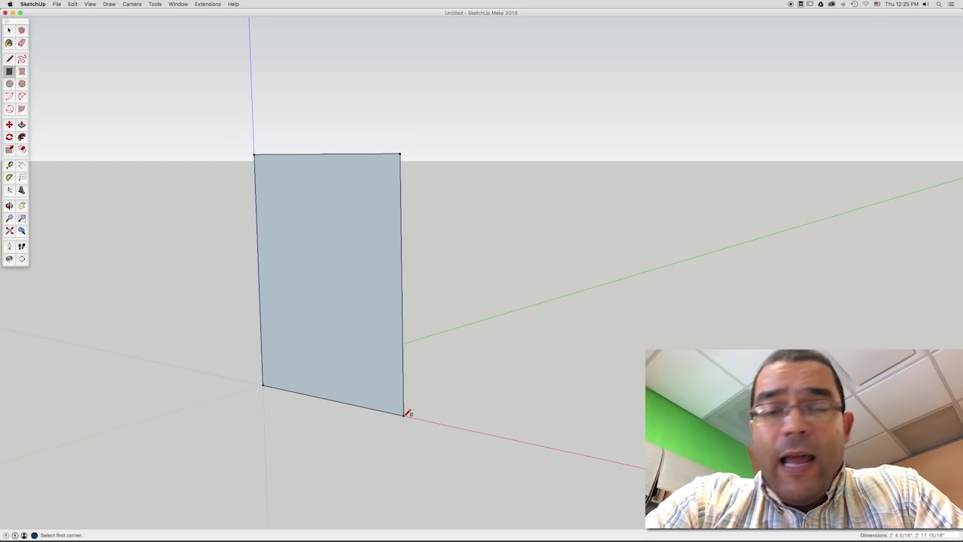
key(o)
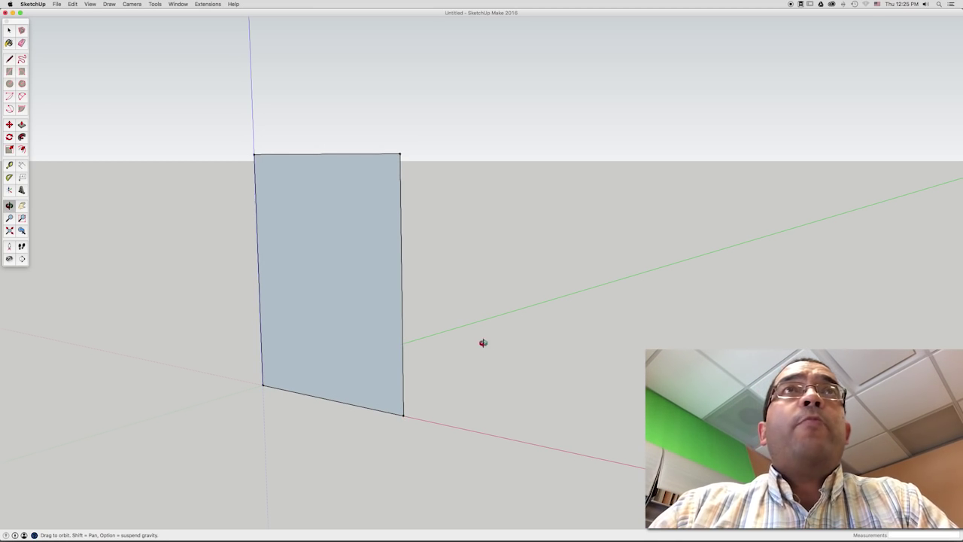
mouse_move(483, 343)
mouse_down()
mouse_move(387, 338)
mouse_move(434, 359)
mouse_move(484, 336)
mouse_move(391, 346)
mouse_move(458, 314)
mouse_move(308, 311)
mouse_move(402, 323)
mouse_move(422, 342)
mouse_move(383, 344)
mouse_up()
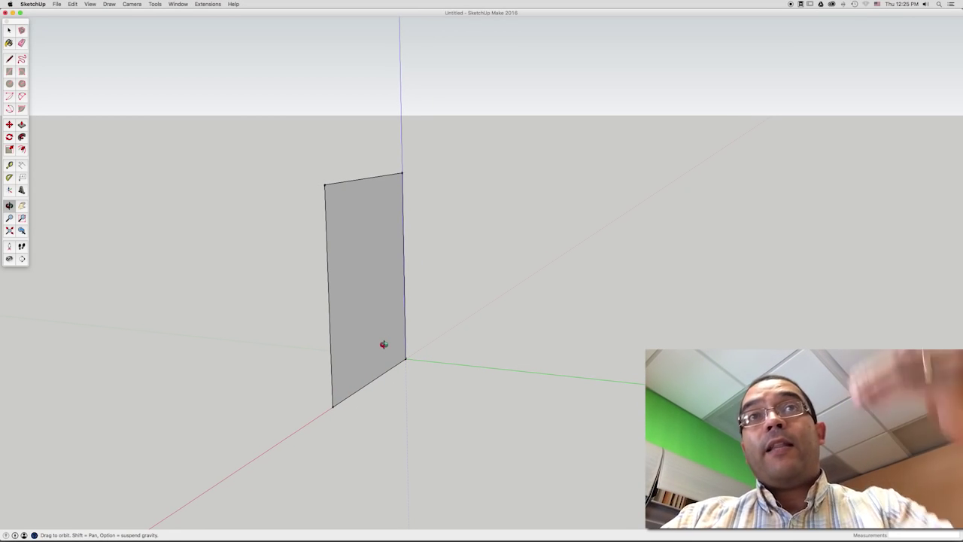
scroll(384, 344, up, 1)
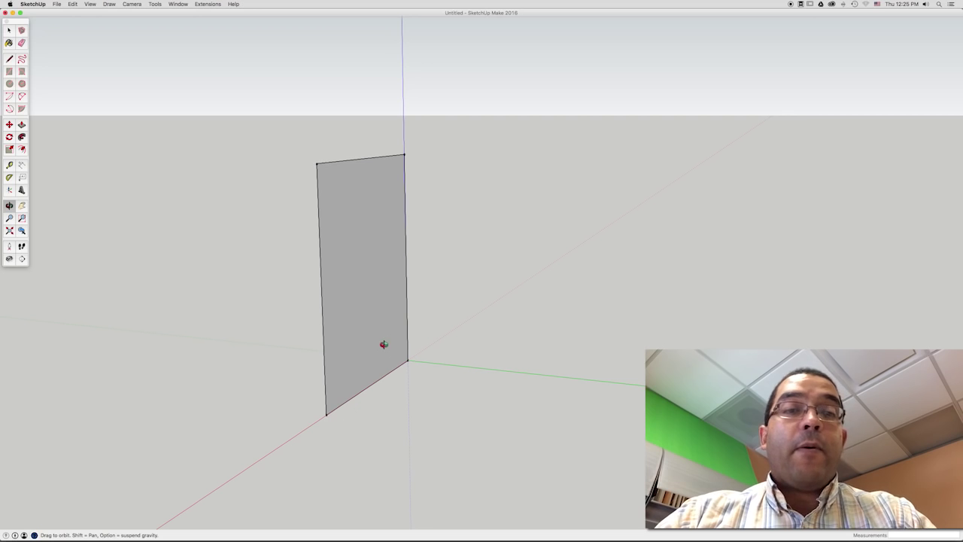
key(t)
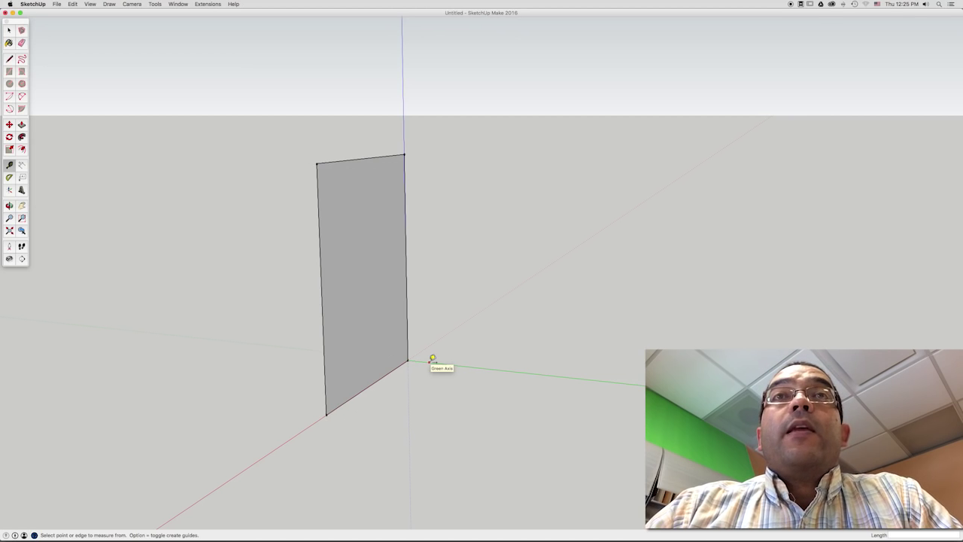
click(431, 361)
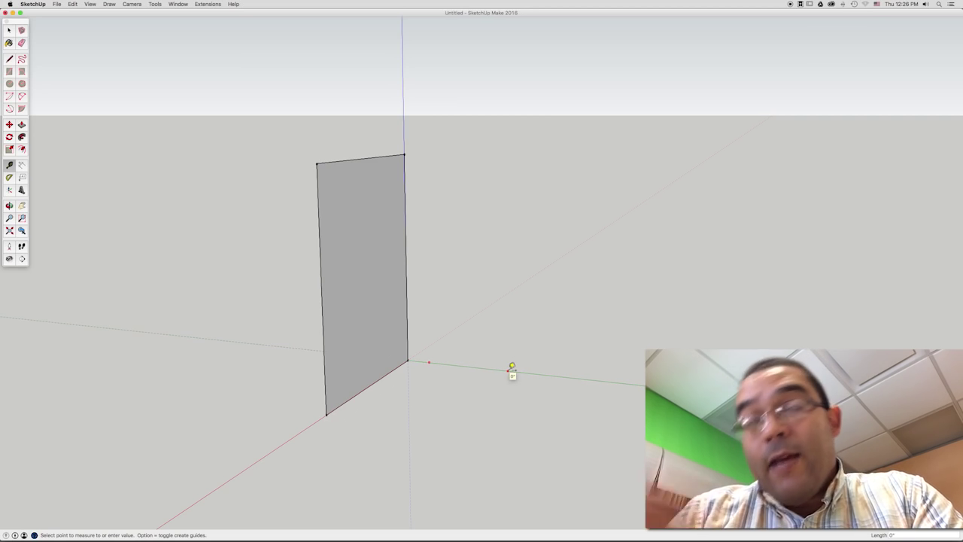
Place a guide line parallel to the green axis, offset along the red axis.
click(512, 369)
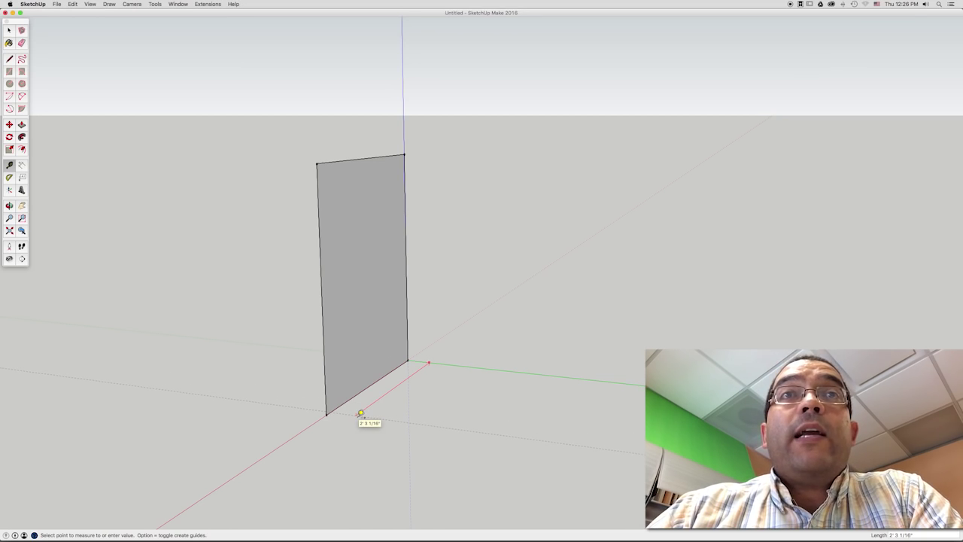
click(361, 413)
text(1' 5)
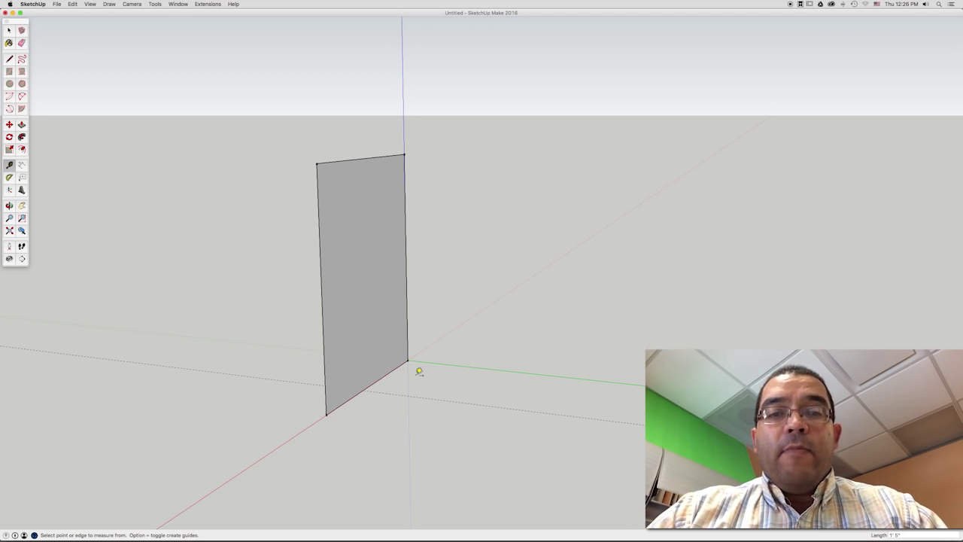
key(m)
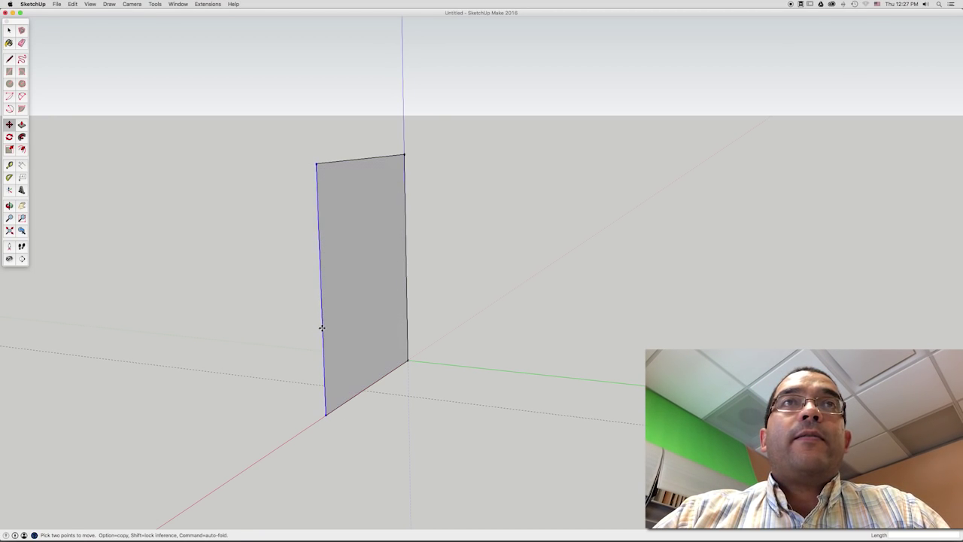
click(321, 328)
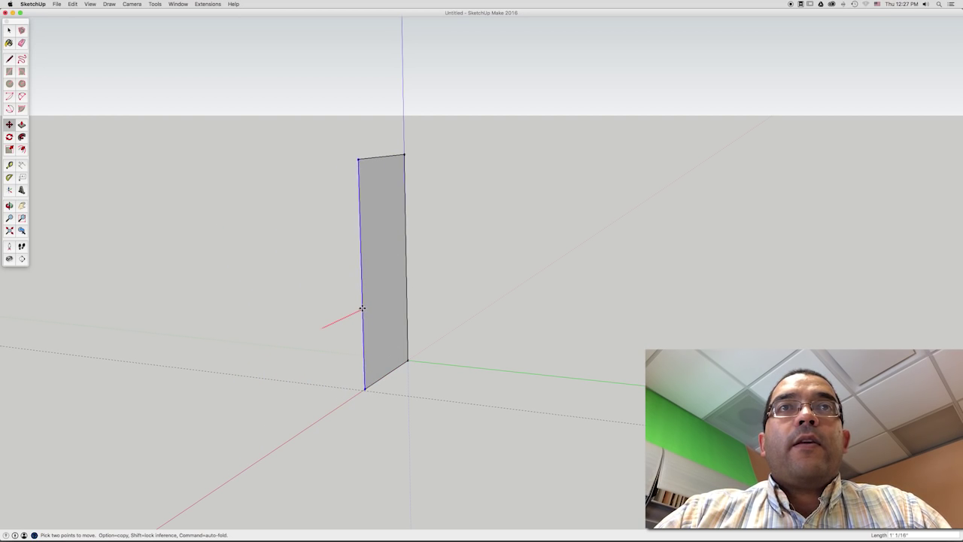
Move the panel's left edge along the red axis onto the dotted guide line.
click(361, 309)
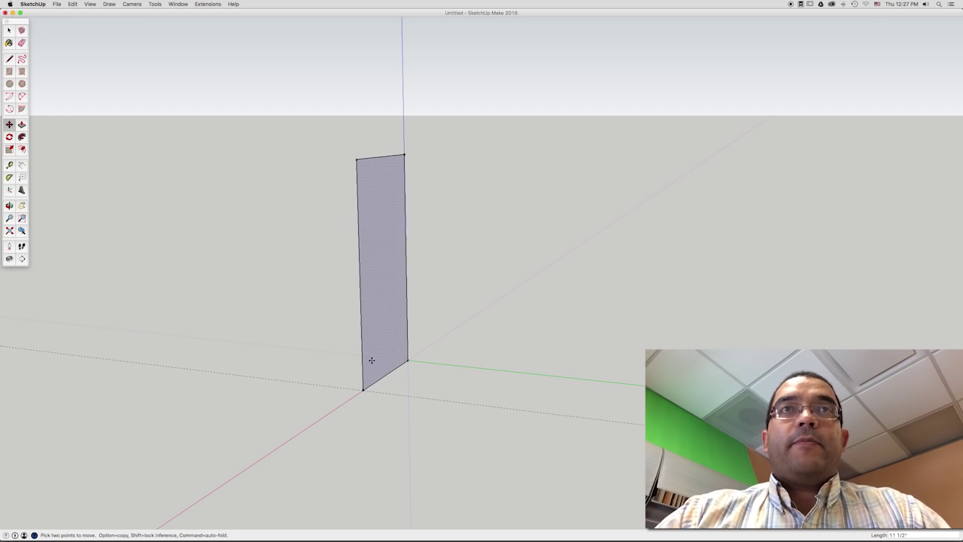
scroll(363, 385, up, 3)
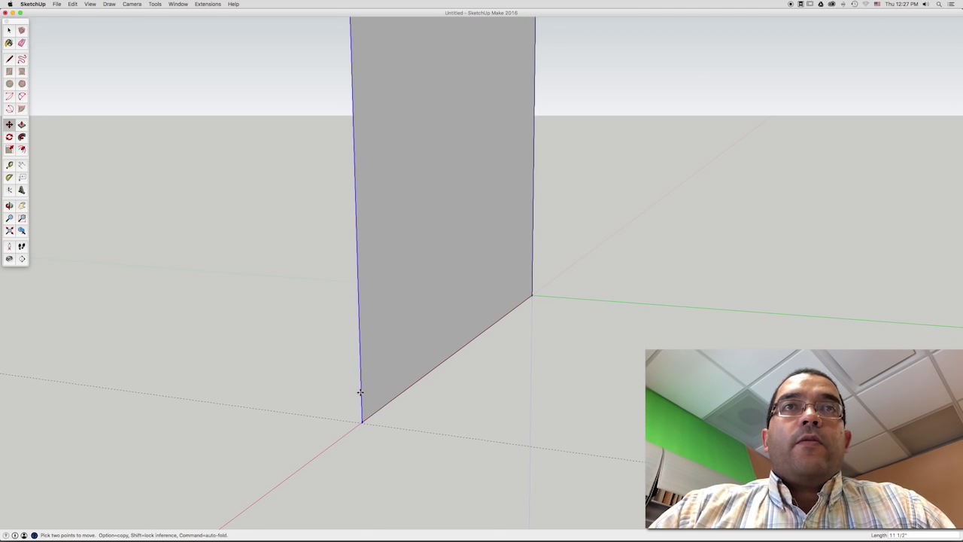
click(360, 391)
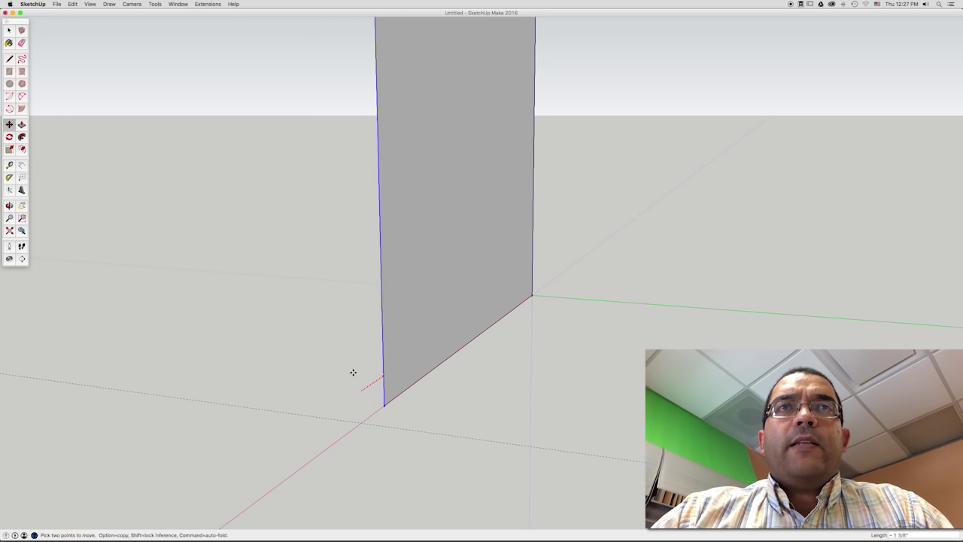
click(368, 400)
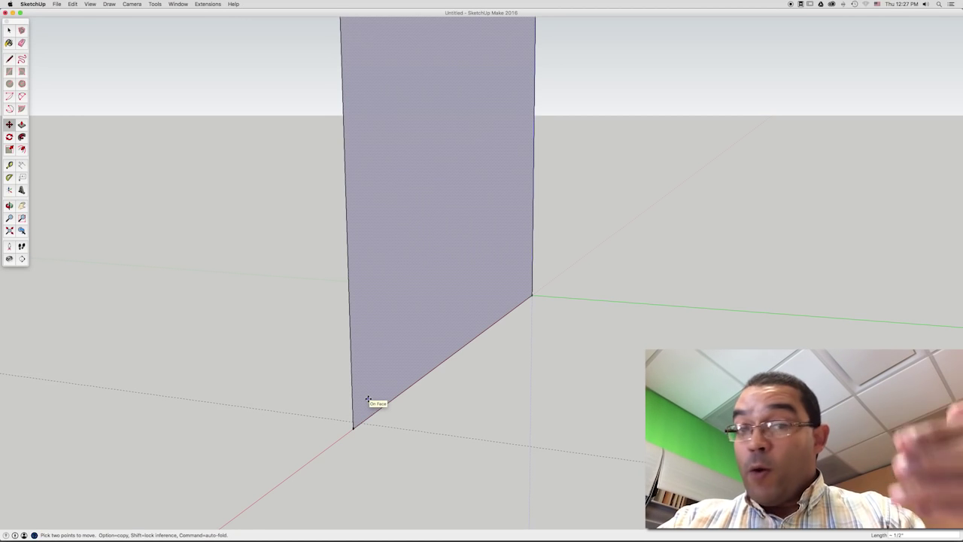
key(t)
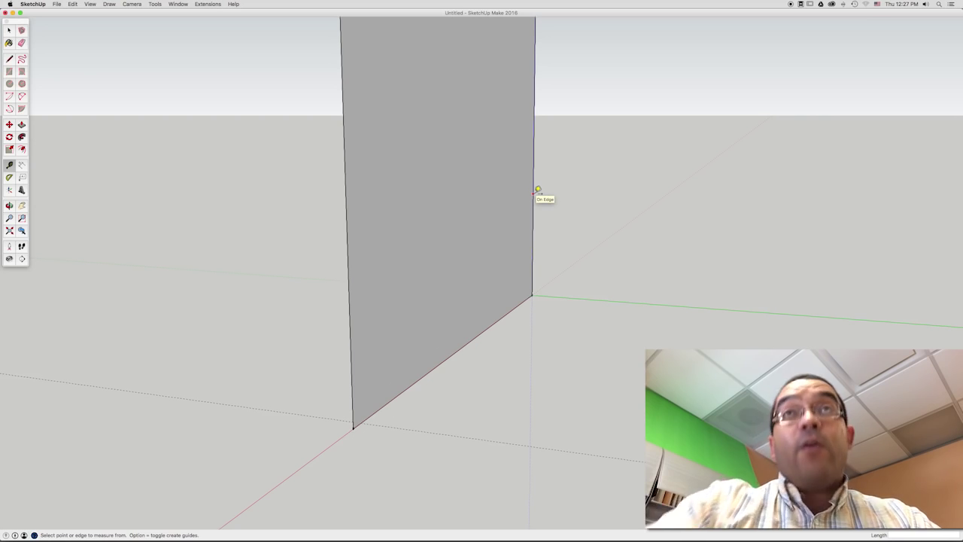
click(535, 194)
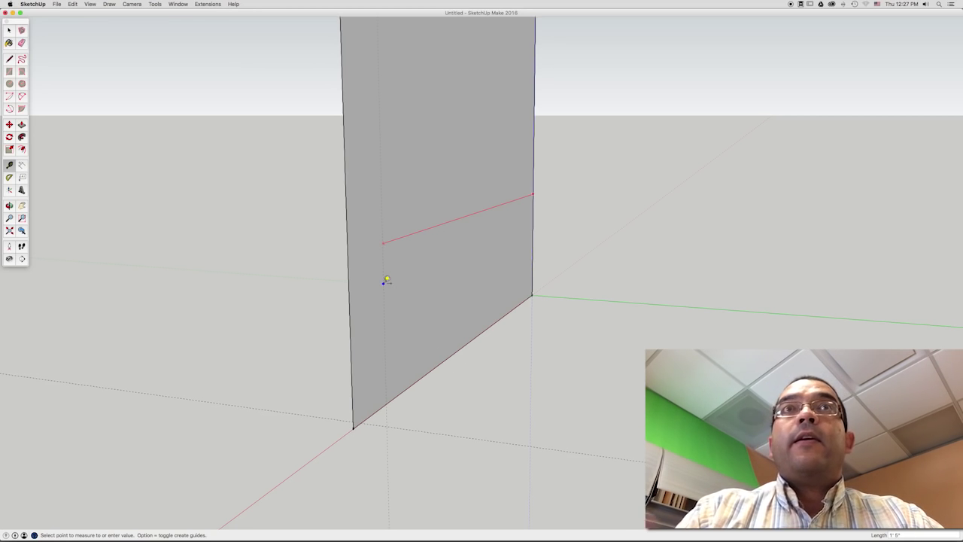
Shift the panel's left vertical edge about 7/16" inward along the red axis.
click(387, 280)
key(space)
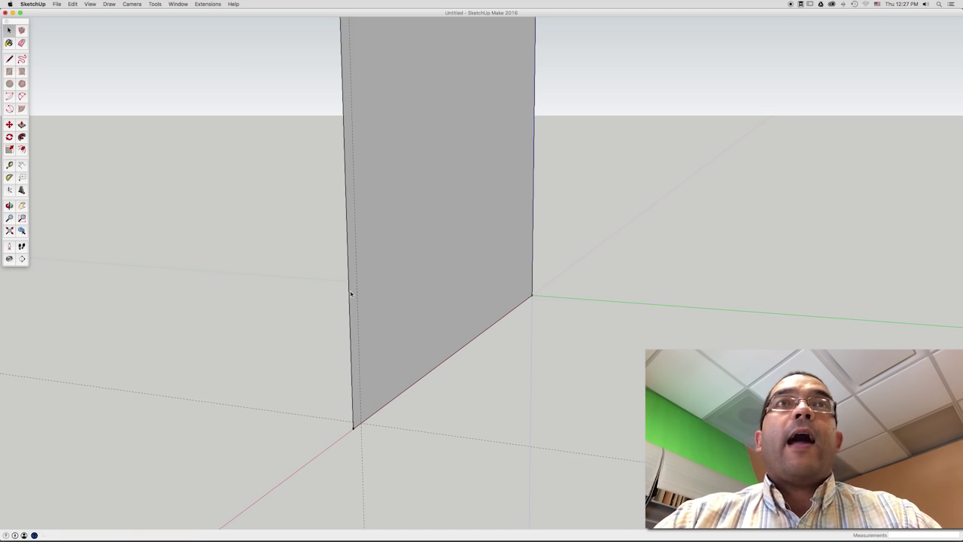
key(m)
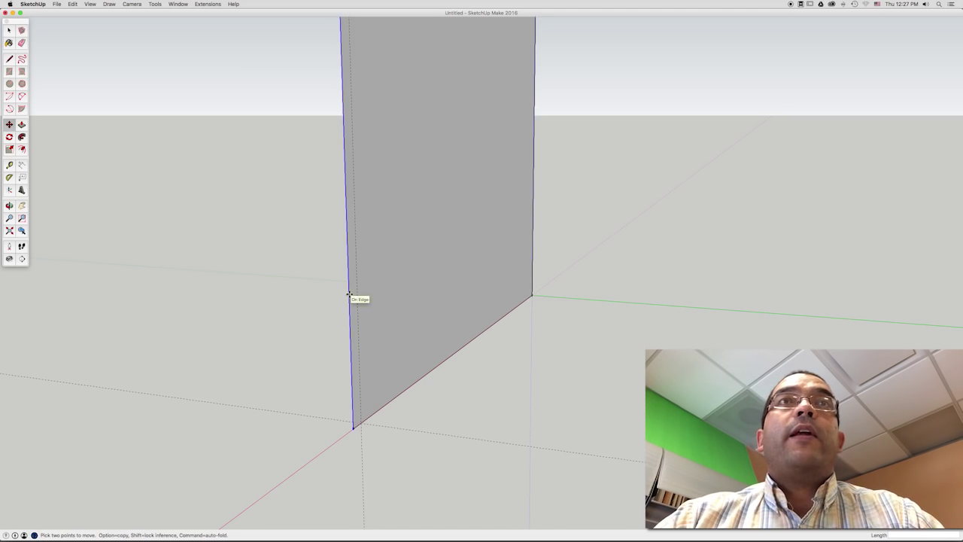
click(348, 294)
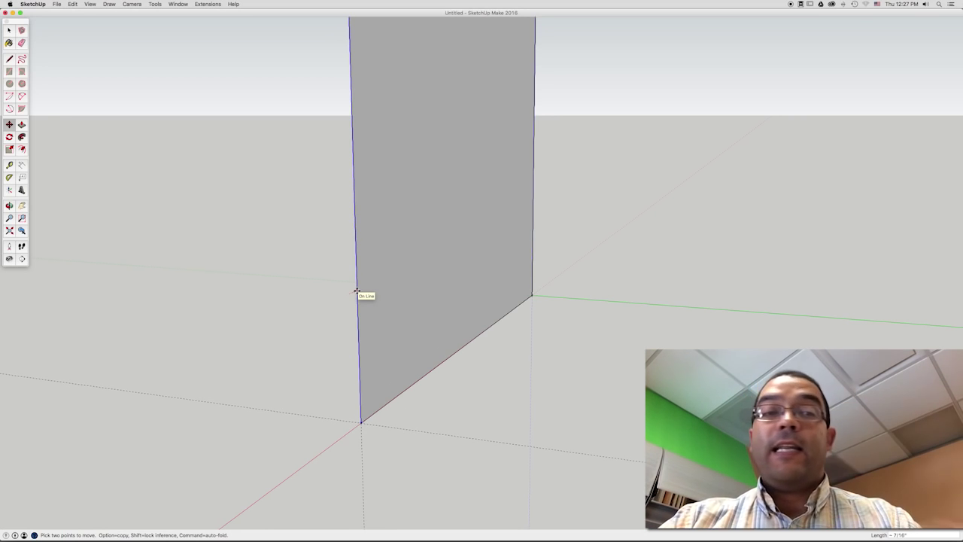
key(Escape)
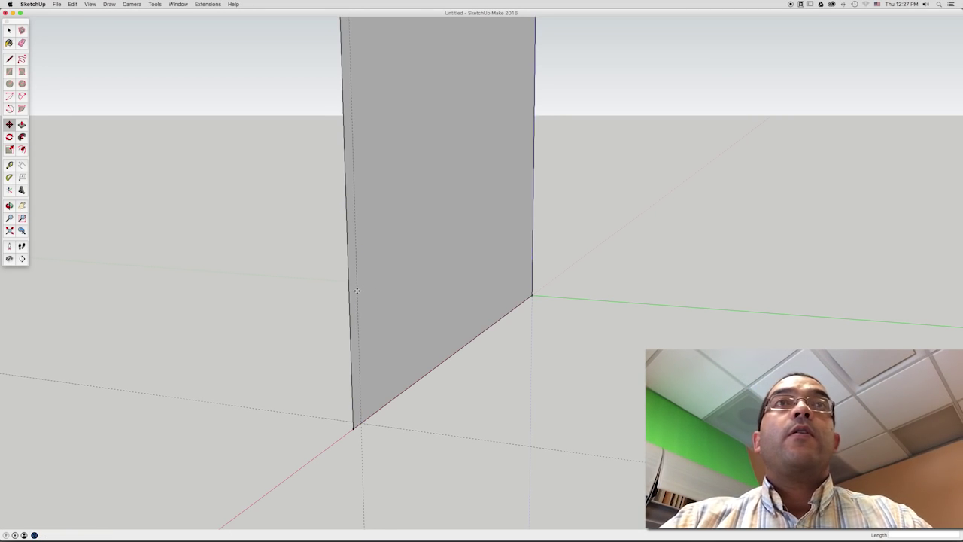
click(356, 291)
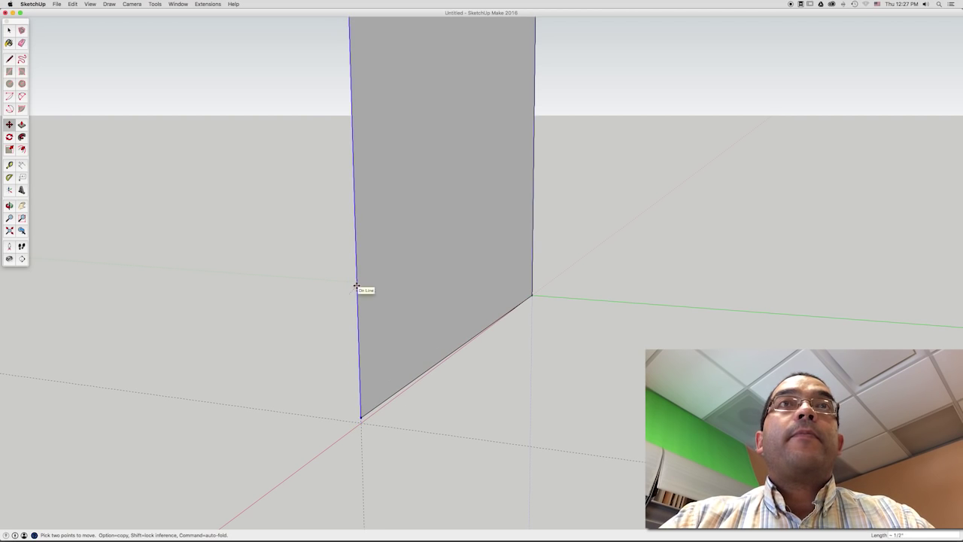
click(356, 291)
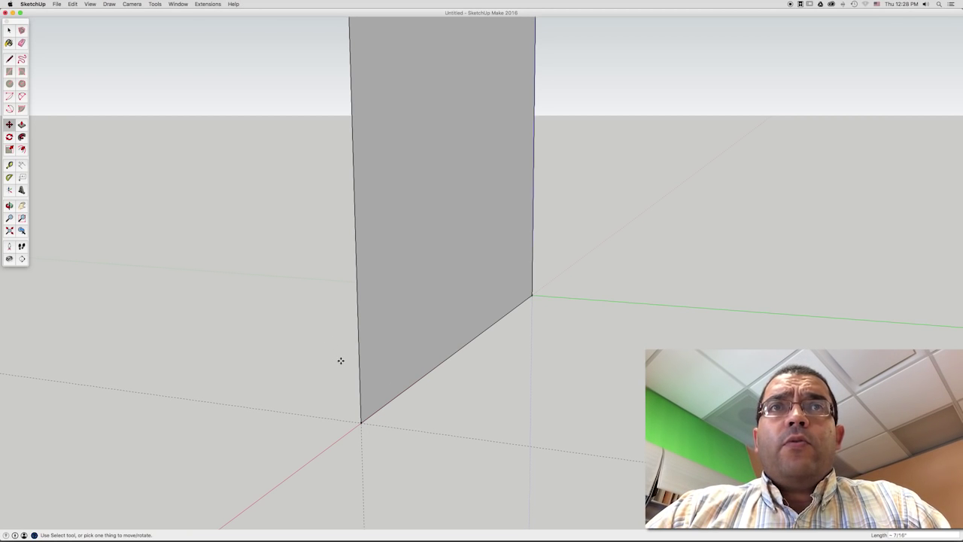
Zoom out and orbit so the whole side panel faces the camera.
middle_drag(340, 361, 418, 454)
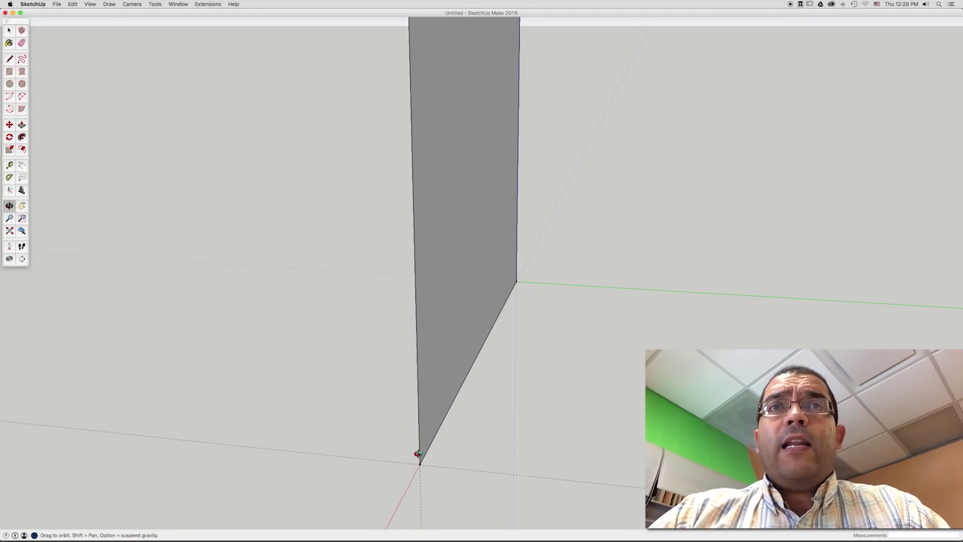
key(e)
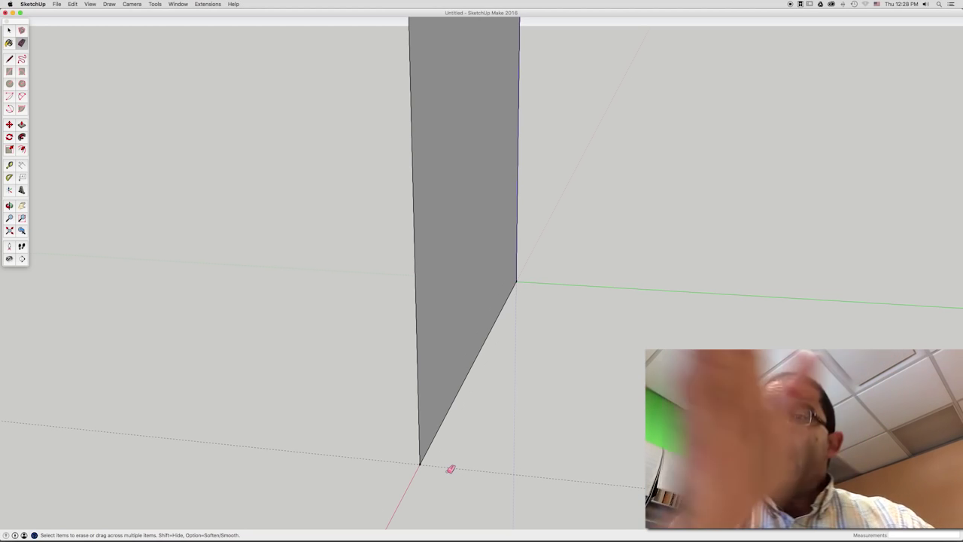
scroll(450, 469, down, 2)
scroll(455, 433, down, 4)
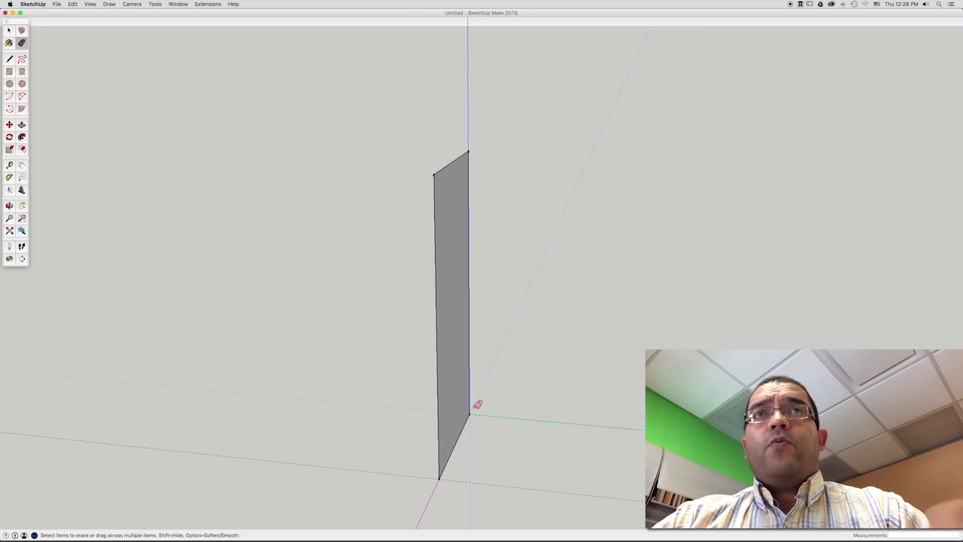
key(o)
drag(477, 405, 430, 399)
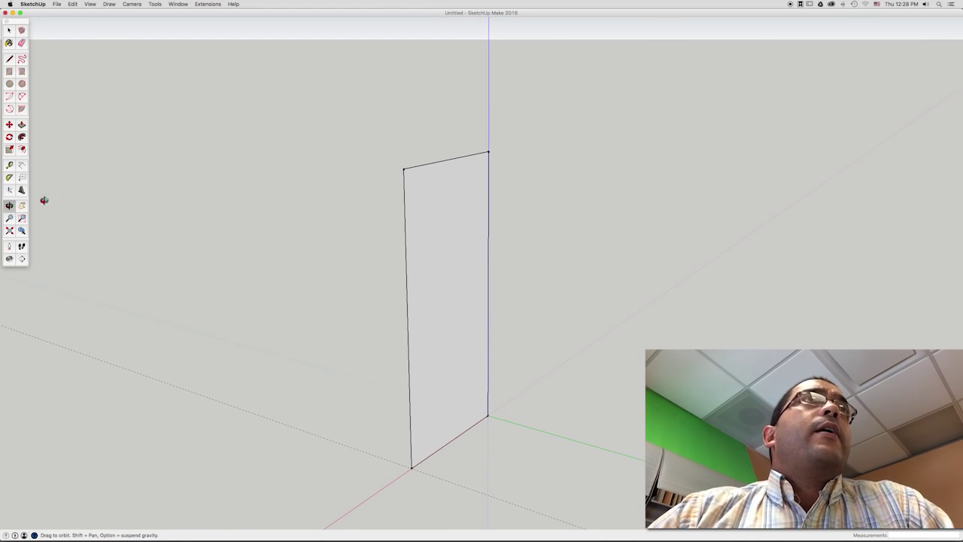
click(21, 164)
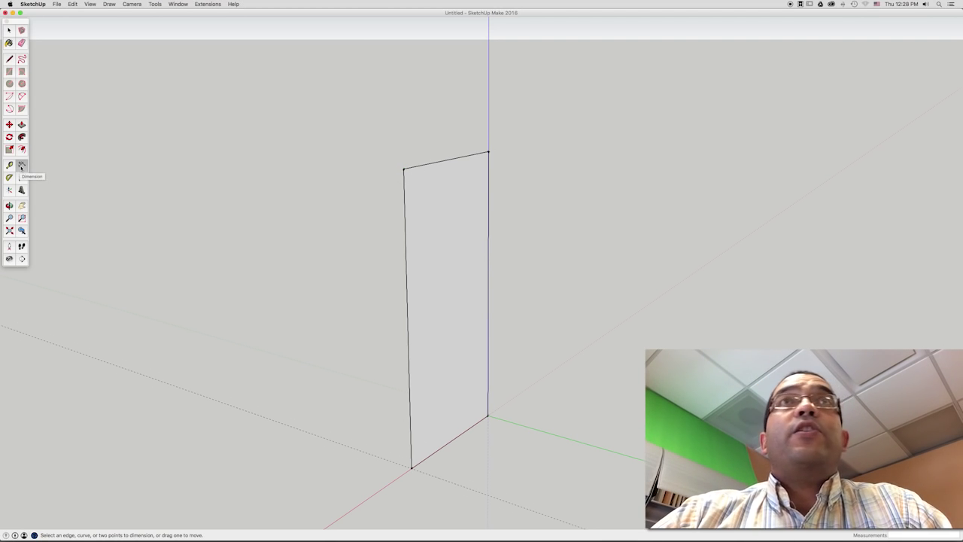
Dimension the panel's top width as 1' 5" and begin its height dimension.
click(404, 170)
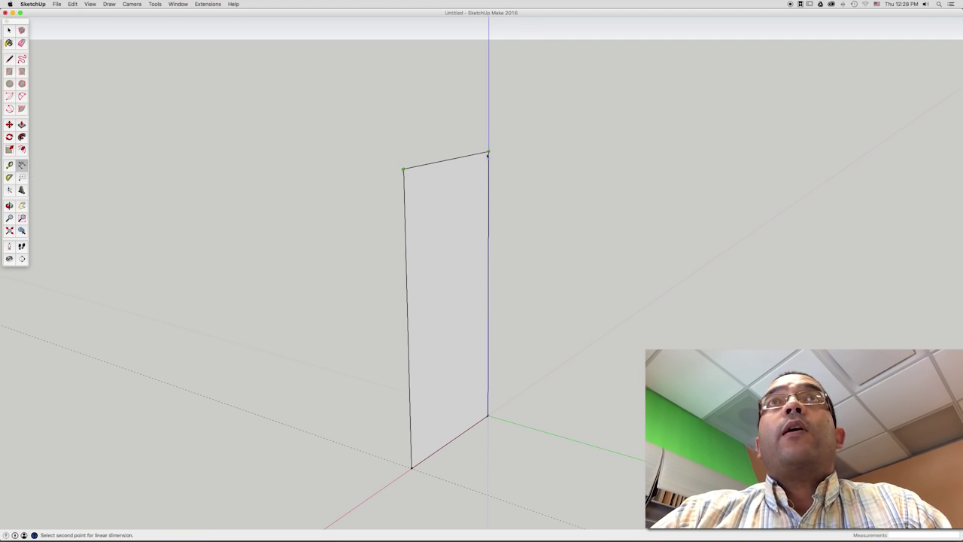
click(489, 153)
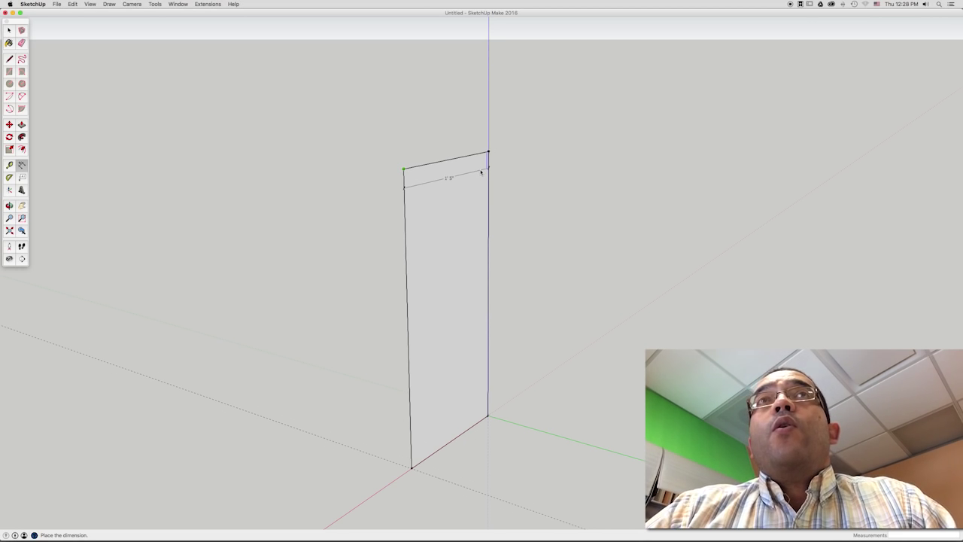
click(482, 172)
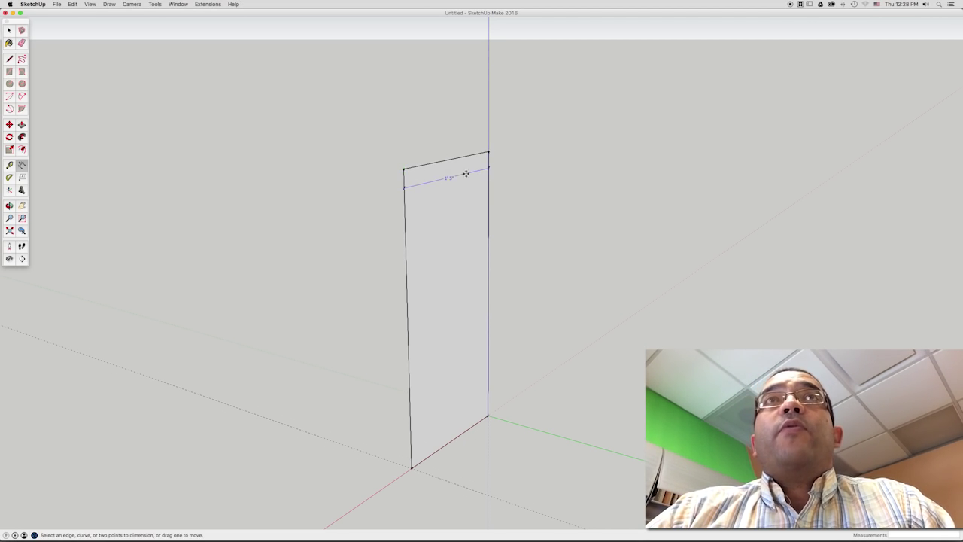
click(406, 171)
click(412, 465)
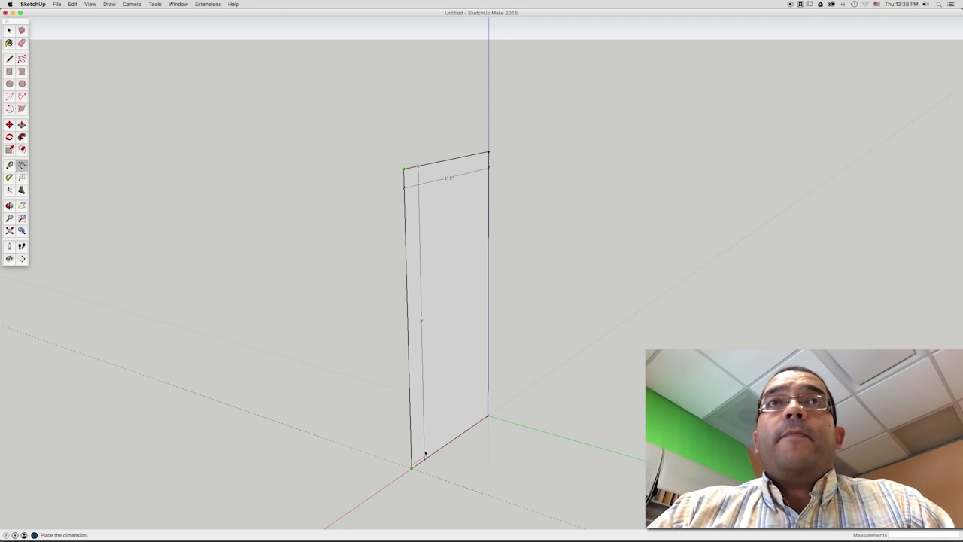
Place the 3' height dimension, then erase the dimension annotations.
click(424, 450)
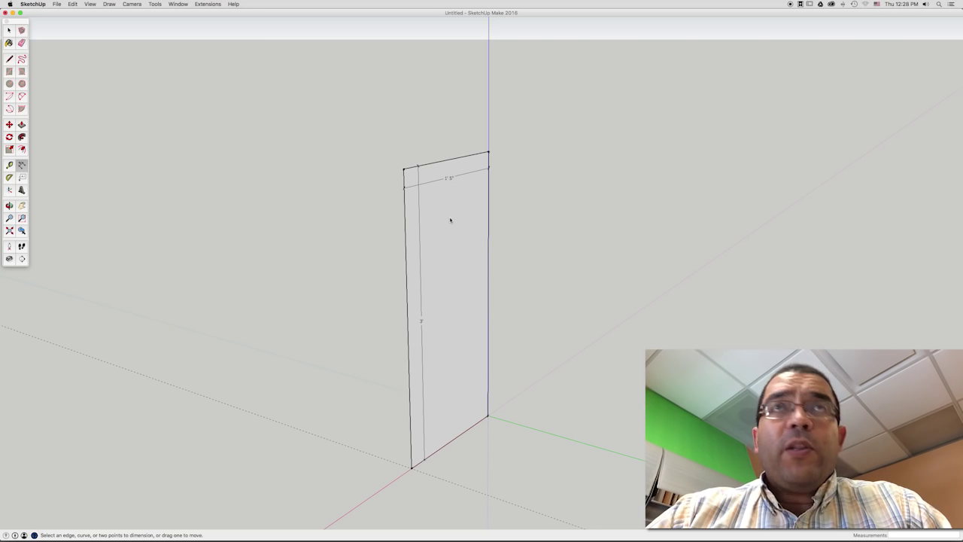
key(e)
click(424, 320)
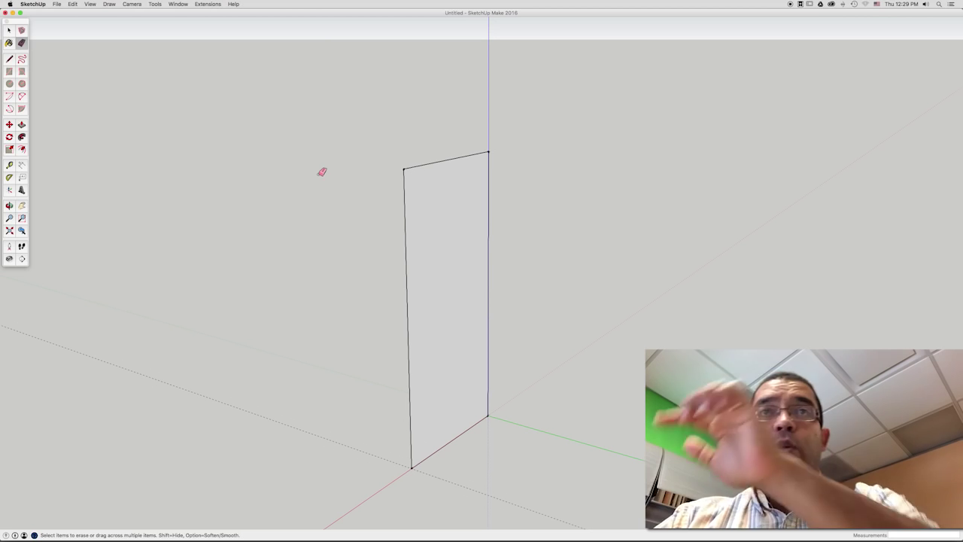
key(p)
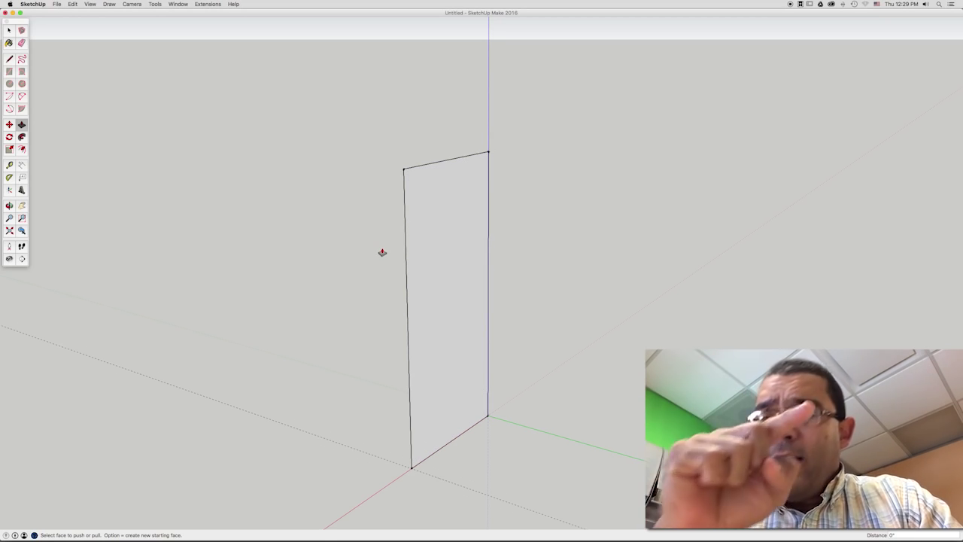
Push/pull the panel face out 3/4" into a board and orbit to inspect it.
click(430, 262)
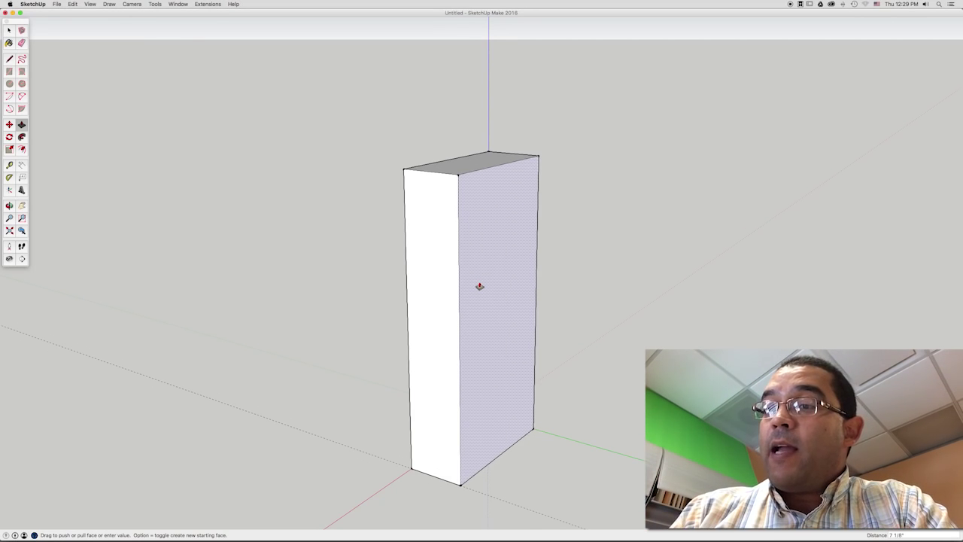
text(3/4)
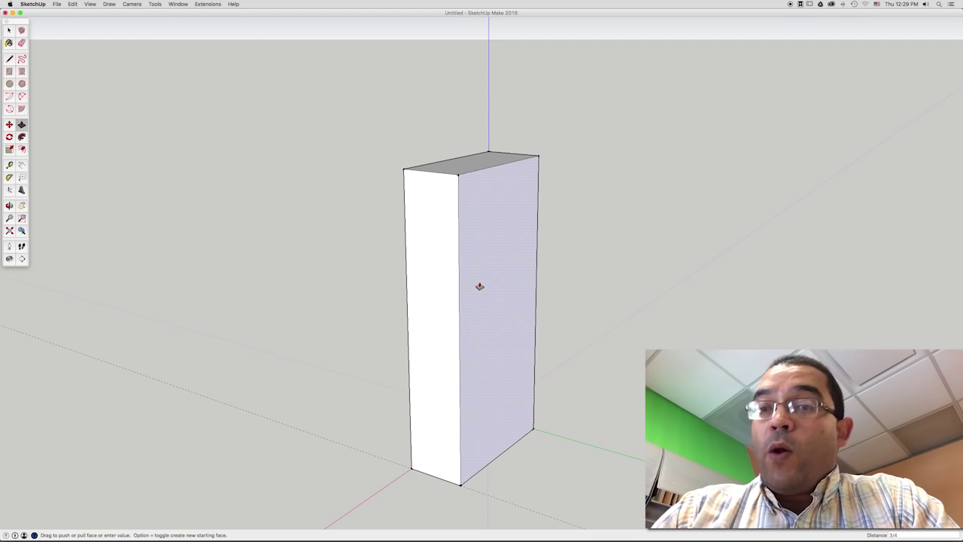
key(Return)
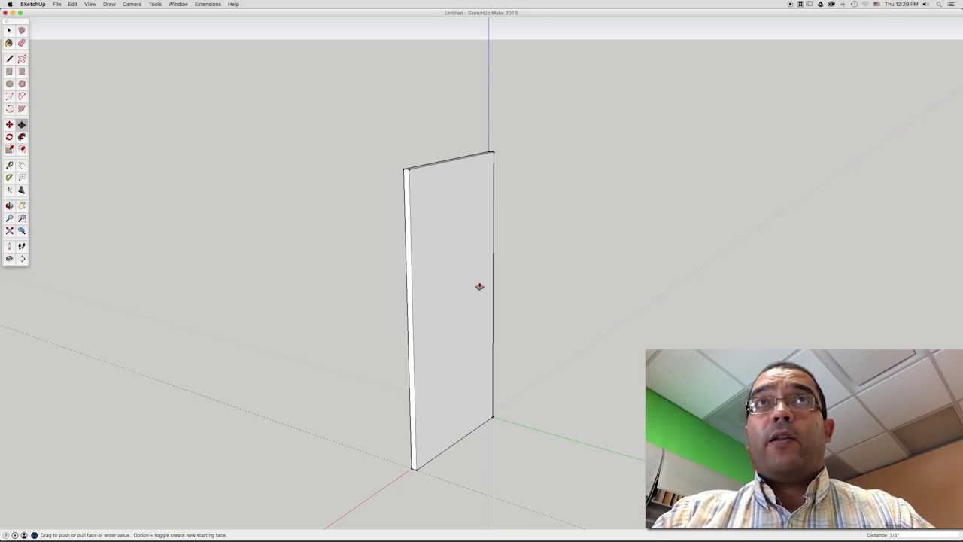
key(o)
mouse_move(428, 275)
mouse_down()
mouse_move(503, 291)
mouse_move(467, 299)
mouse_move(516, 310)
mouse_move(546, 219)
mouse_move(492, 264)
mouse_move(542, 268)
mouse_move(415, 357)
mouse_move(469, 321)
mouse_move(576, 300)
mouse_move(381, 309)
mouse_move(510, 275)
mouse_move(378, 278)
mouse_move(448, 283)
mouse_up()
mouse_move(398, 290)
mouse_down()
mouse_move(324, 286)
mouse_move(468, 282)
mouse_move(428, 287)
mouse_move(445, 271)
mouse_move(475, 296)
mouse_move(471, 281)
mouse_move(440, 271)
mouse_up()
click(10, 32)
click(234, 106)
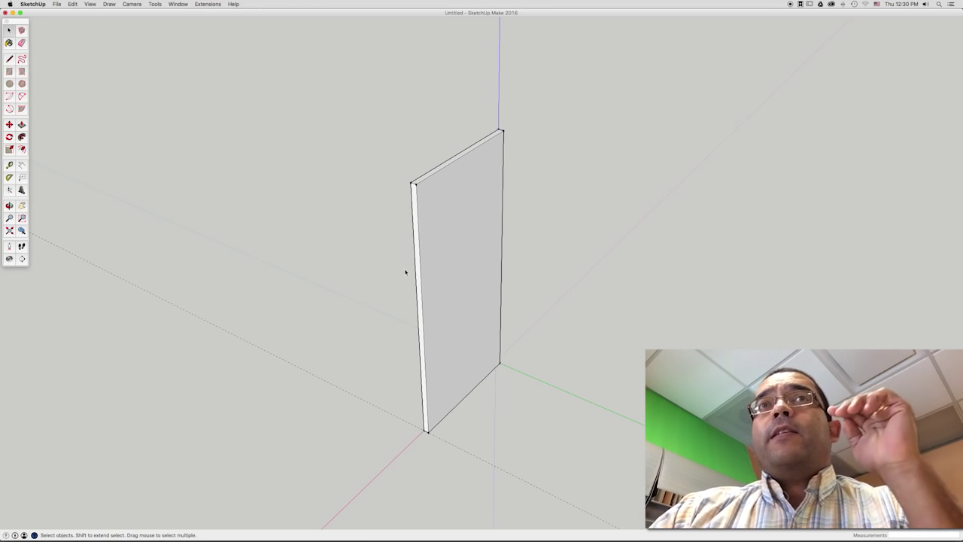
Draw a square floor face at the base of the upright side panel.
triple_click(459, 299)
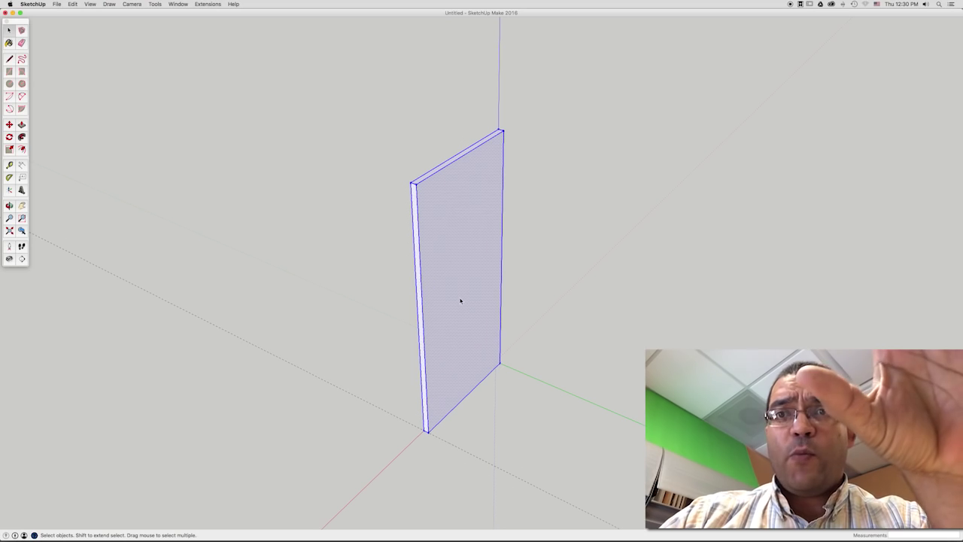
click(349, 327)
click(9, 71)
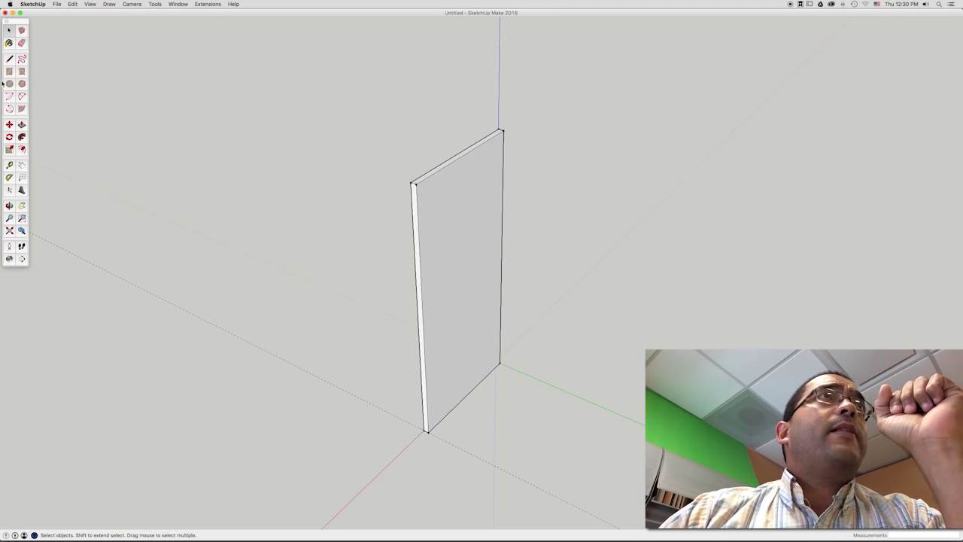
click(427, 431)
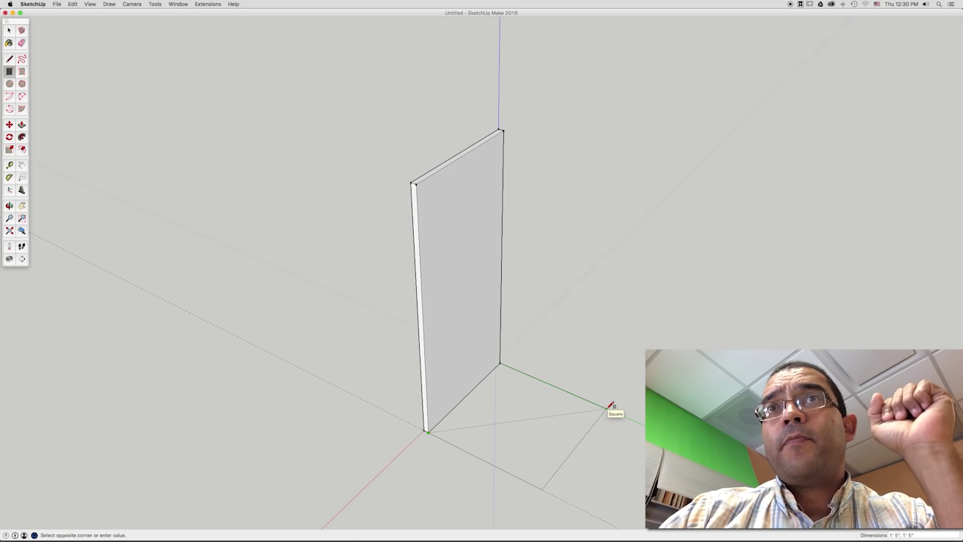
click(611, 407)
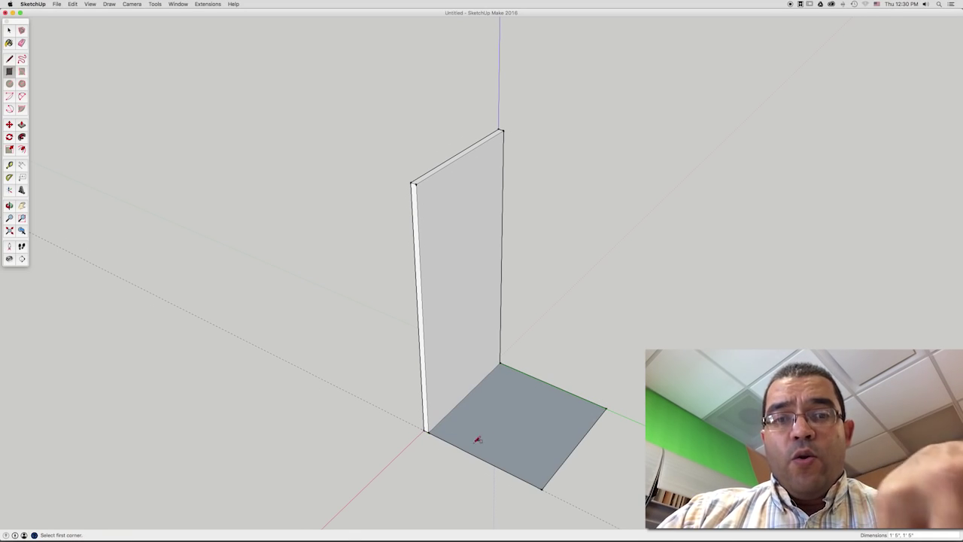
key(space)
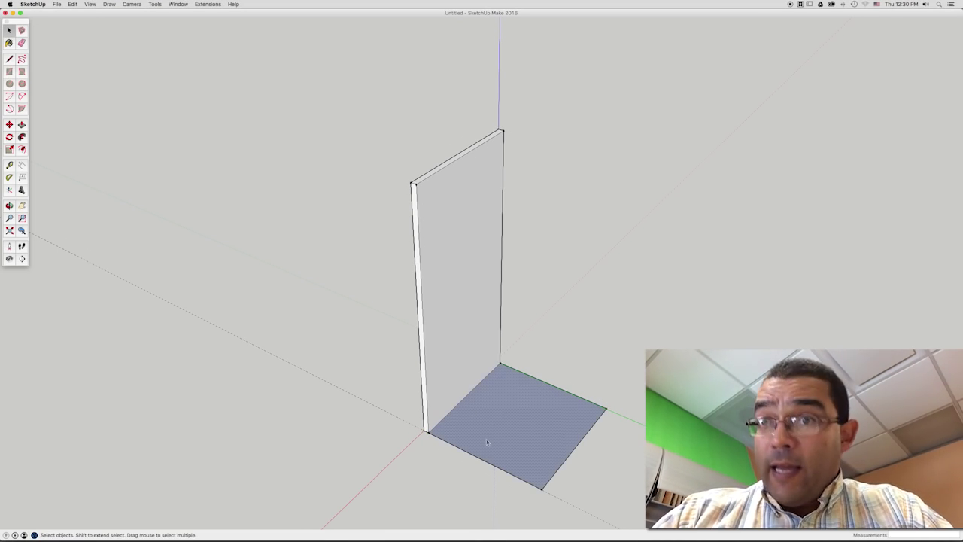
Start moving the floor square, then cancel the move.
key(m)
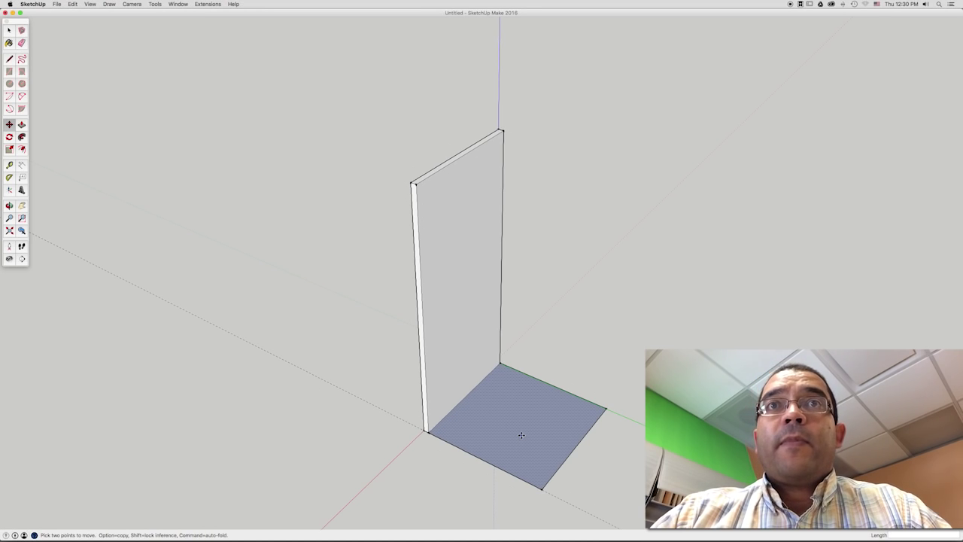
click(523, 443)
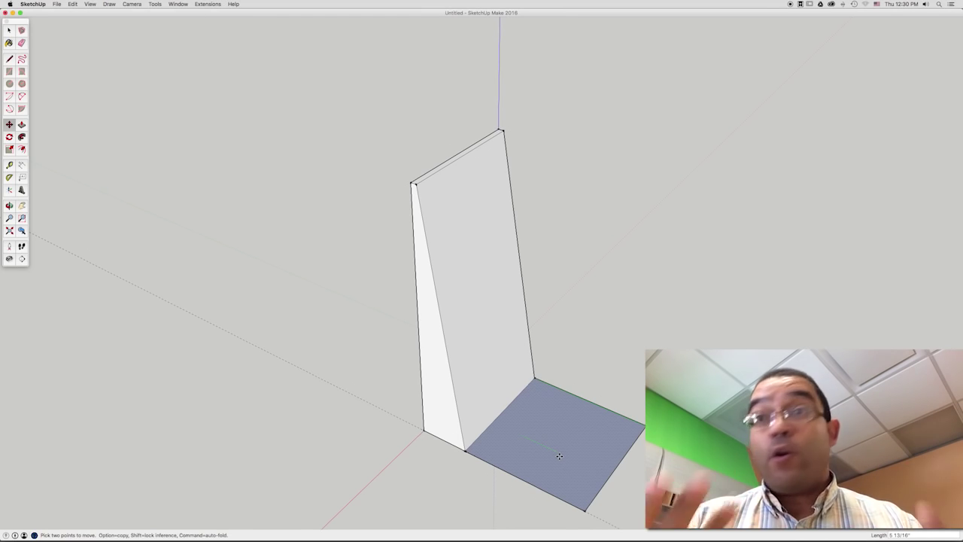
key(Escape)
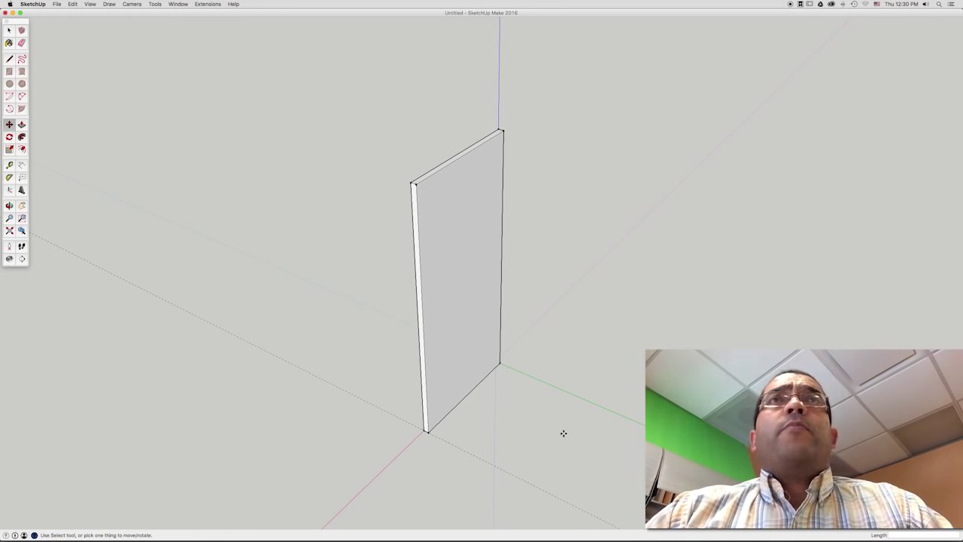
key(space)
Select the whole side board and make it a component named 'Lado Der Mesita'.
drag(334, 75, 590, 494)
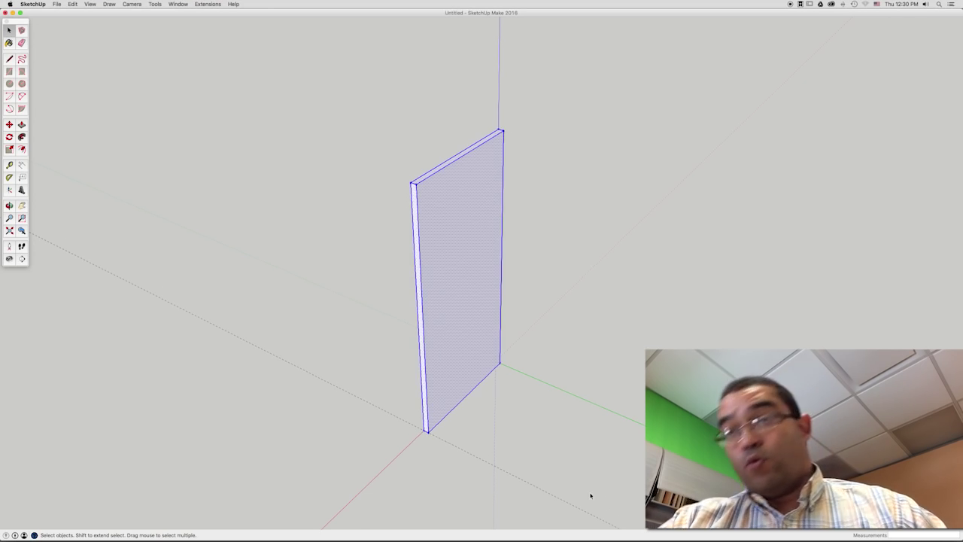
right_click(480, 327)
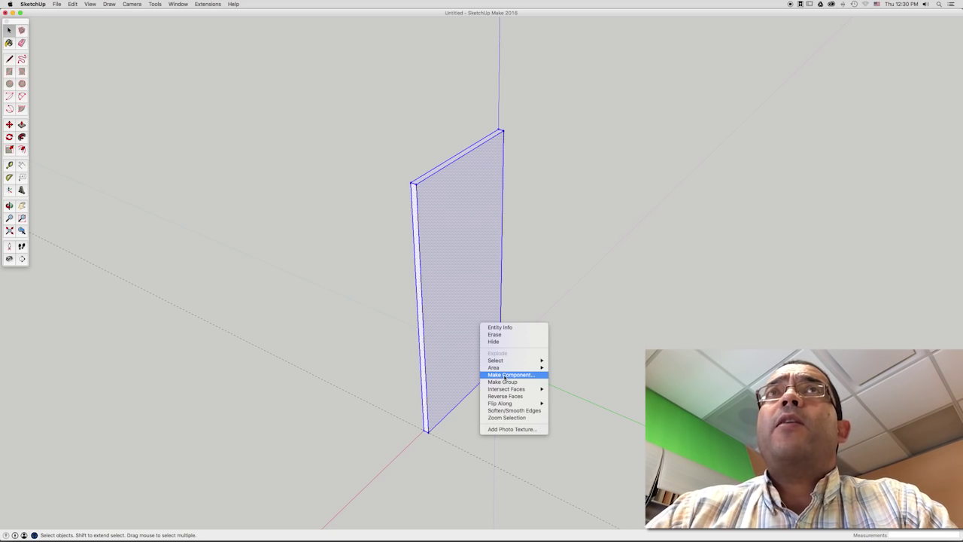
click(504, 374)
text(Lado Der Mesita)
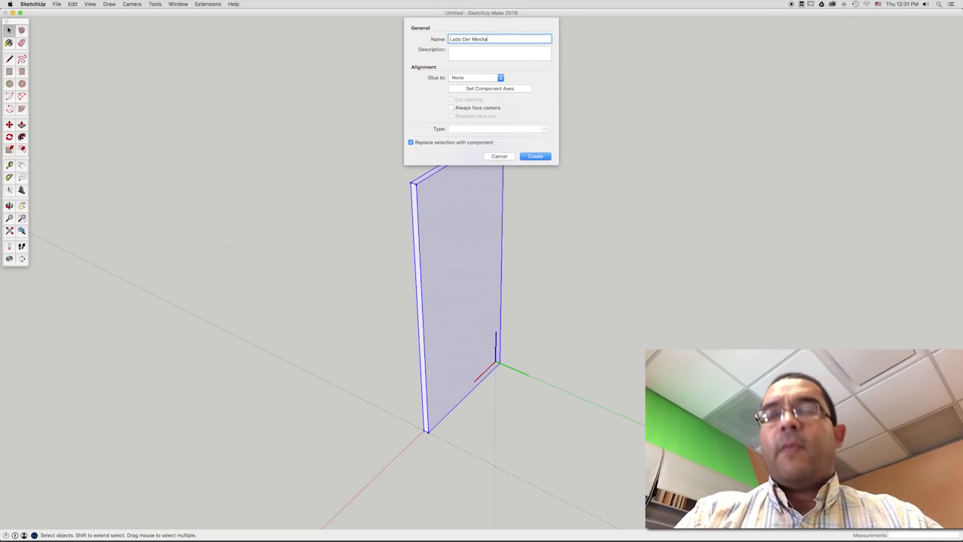
key(Return)
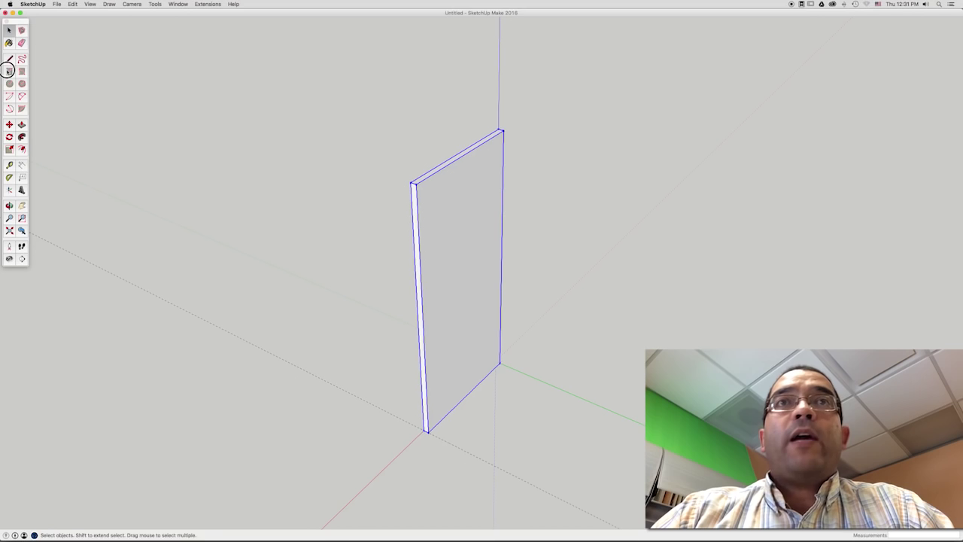
click(8, 70)
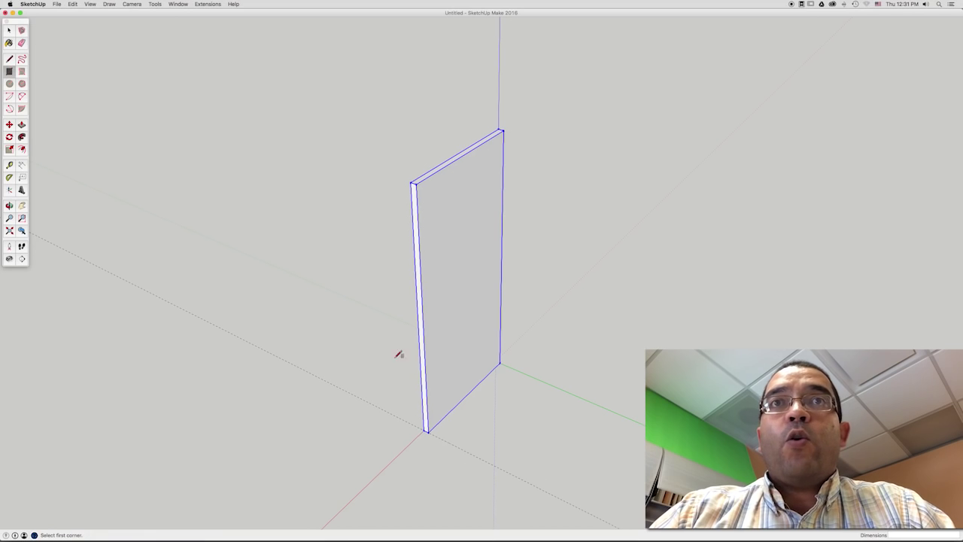
click(574, 393)
key(space)
click(528, 410)
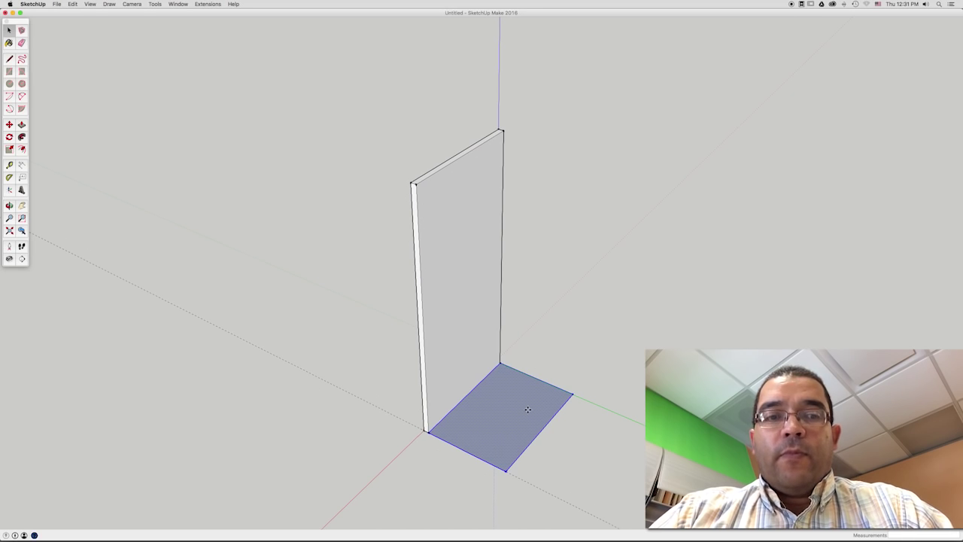
key(m)
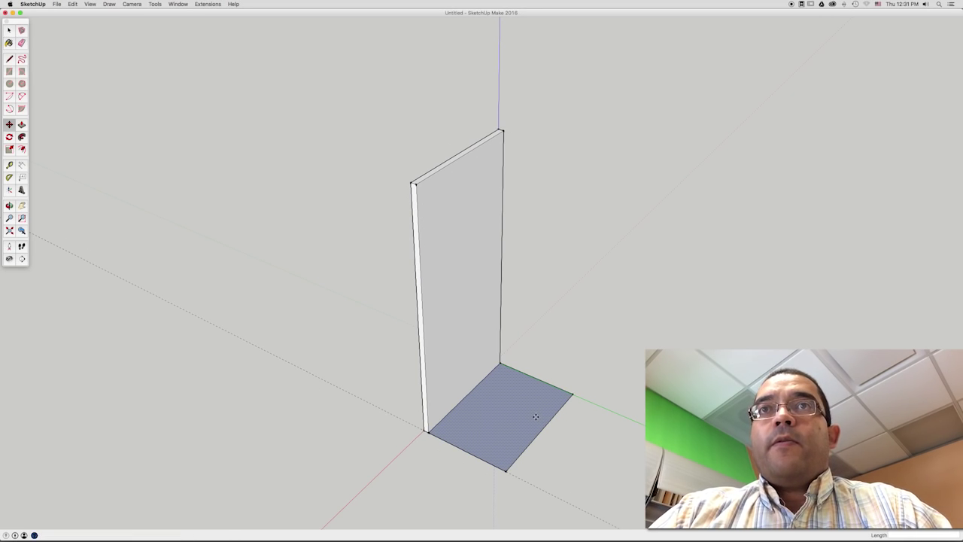
click(525, 417)
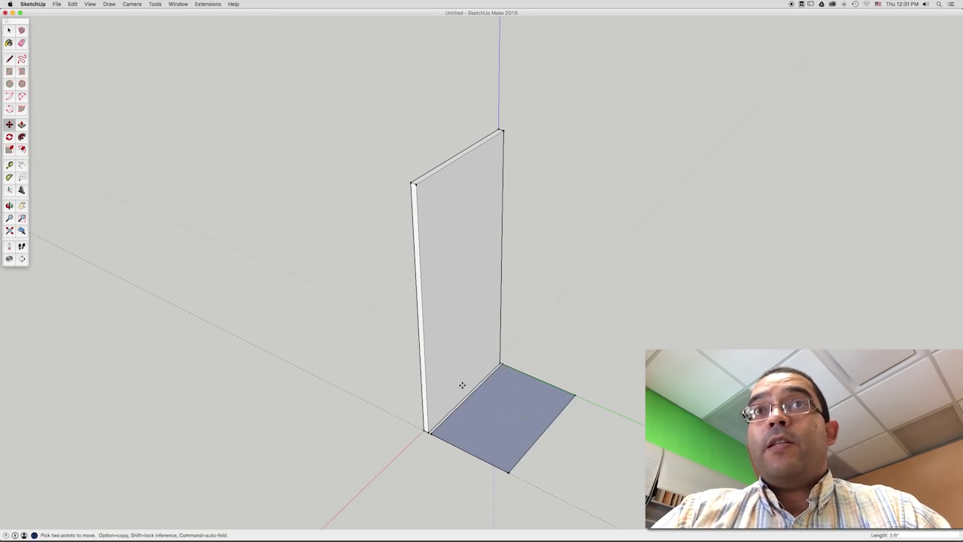
click(507, 429)
click(506, 428)
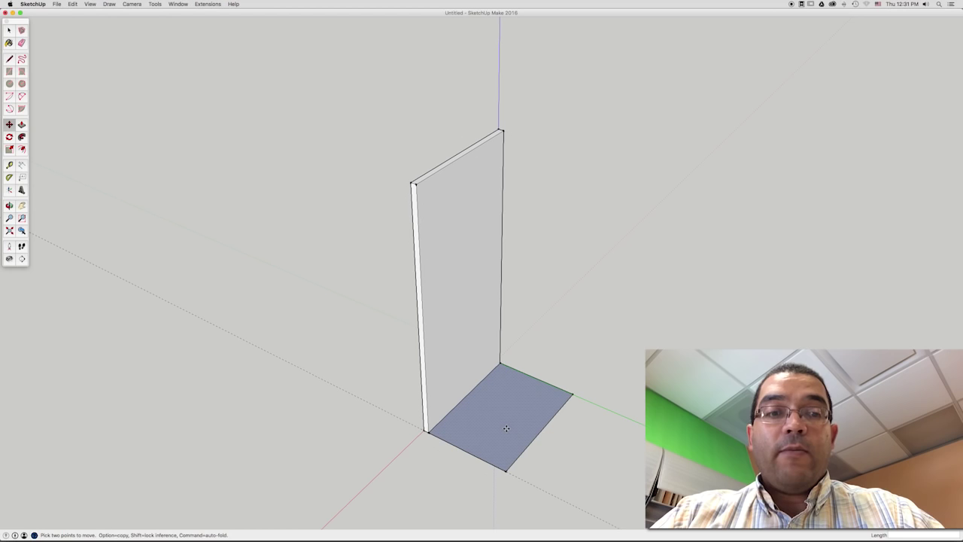
key(Delete)
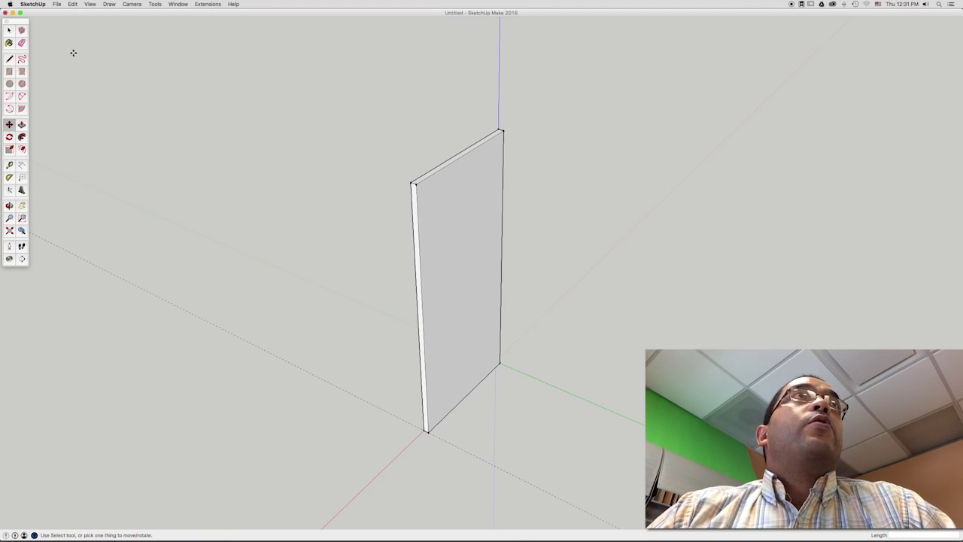
click(8, 31)
triple_click(430, 216)
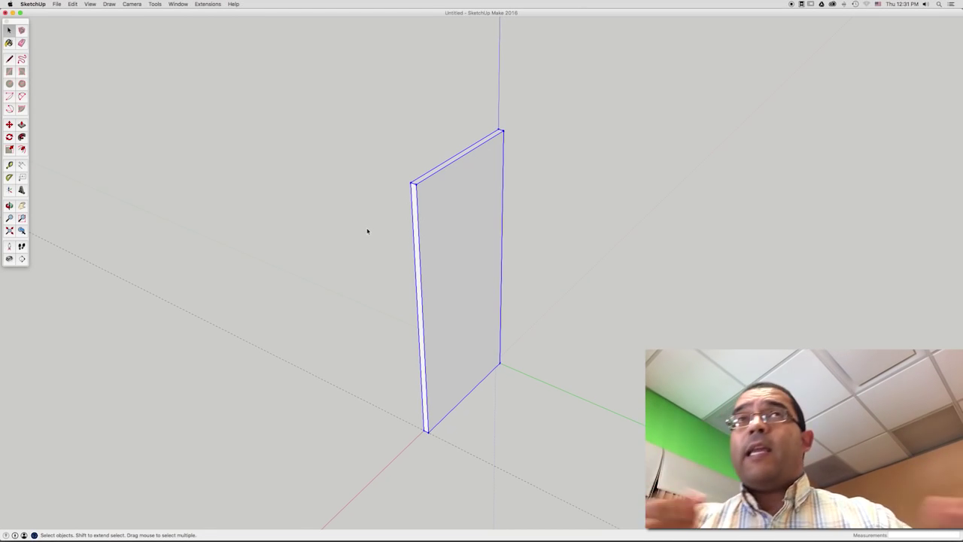
Orbit the view and place a Tape Measure guide on the ground from the panel's bottom corner.
key(o)
mouse_move(484, 306)
mouse_down()
mouse_move(355, 243)
mouse_move(424, 249)
mouse_move(417, 303)
mouse_move(420, 256)
mouse_move(444, 278)
mouse_move(135, 192)
mouse_up()
key(t)
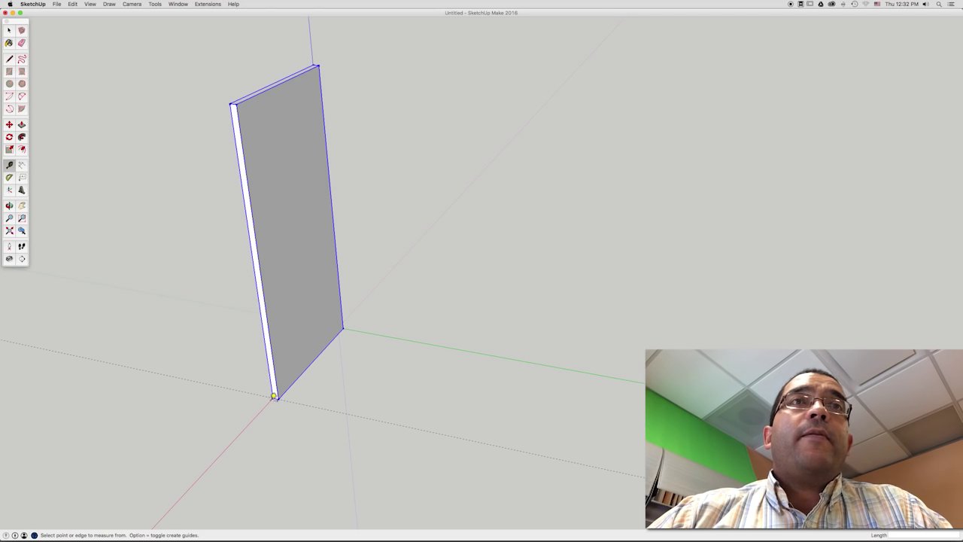
click(274, 396)
click(291, 407)
click(266, 407)
text(3')
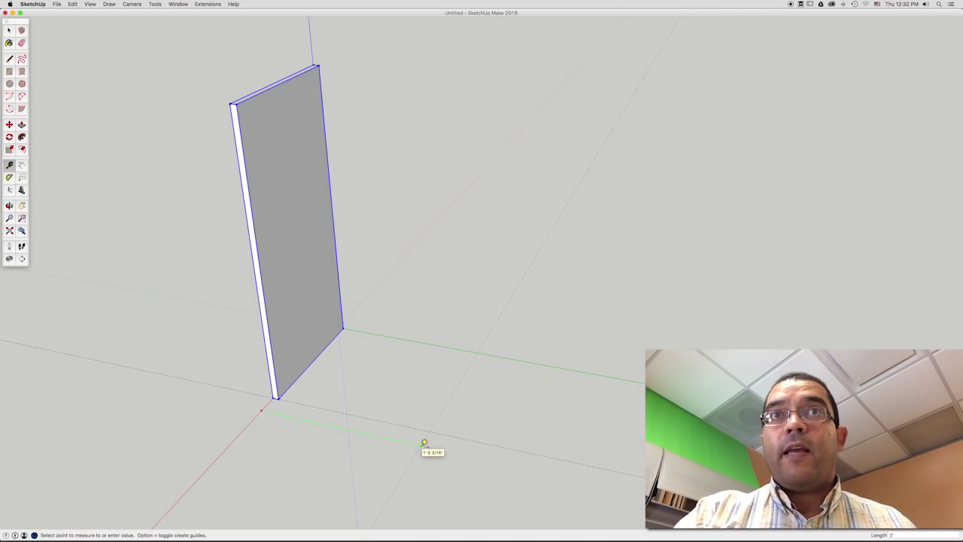
click(425, 442)
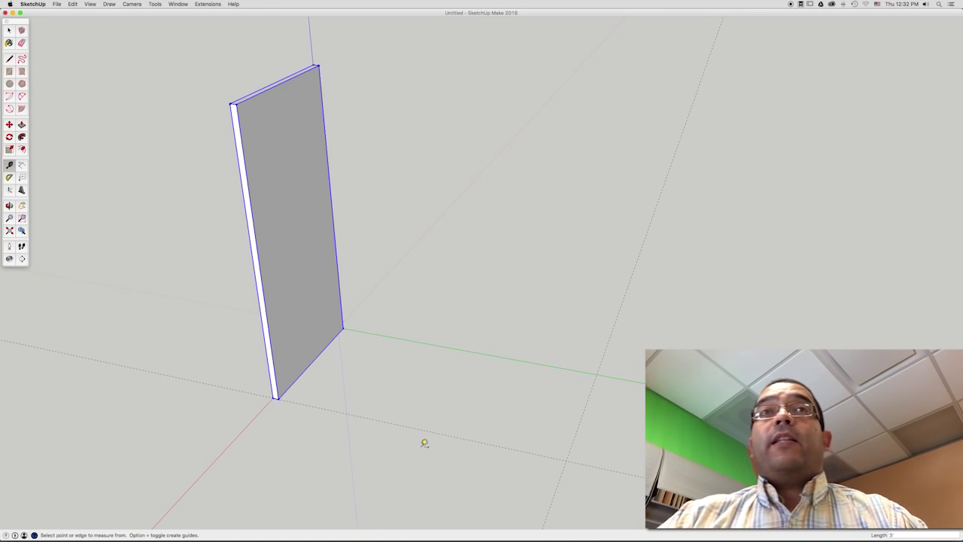
key(space)
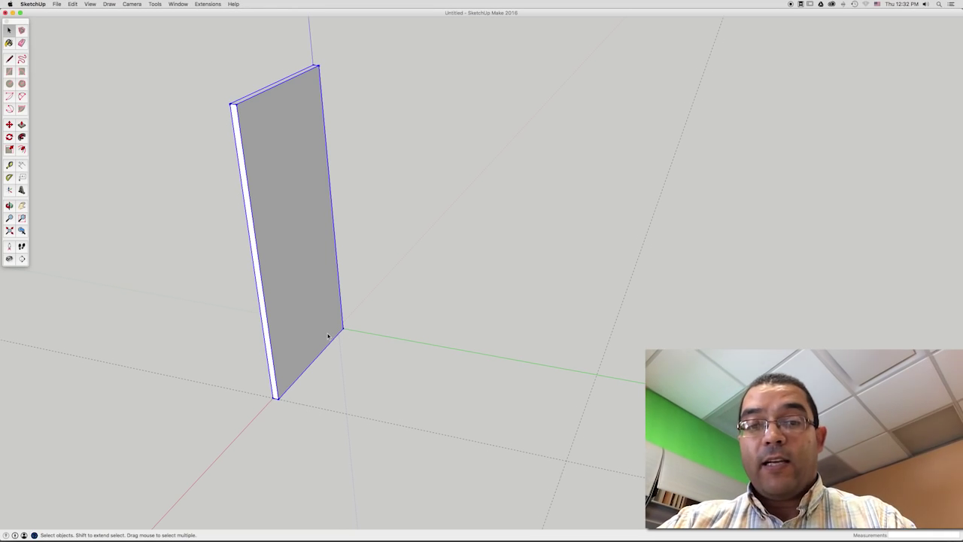
key(m)
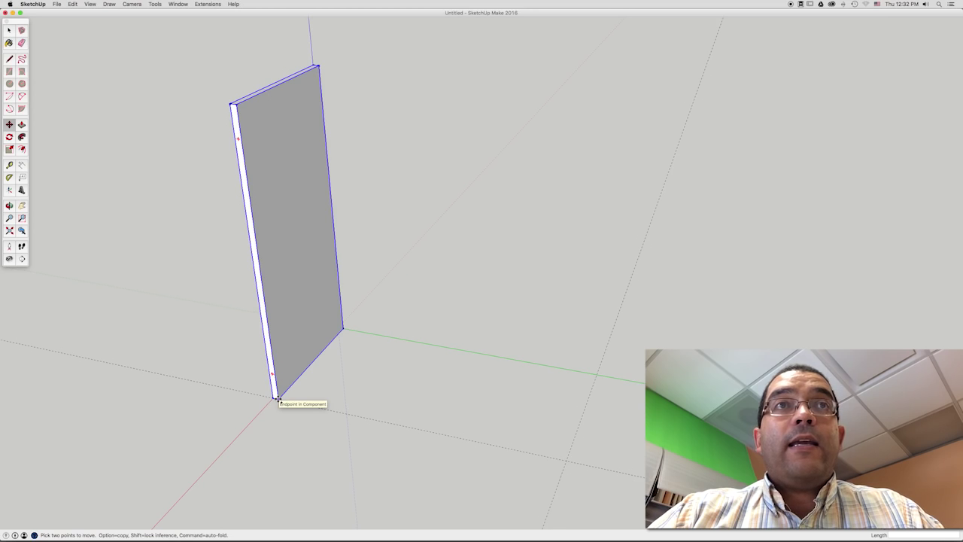
Copy the side panel from its bottom corner to the guide, about 2' 11 1/4" away.
click(276, 398)
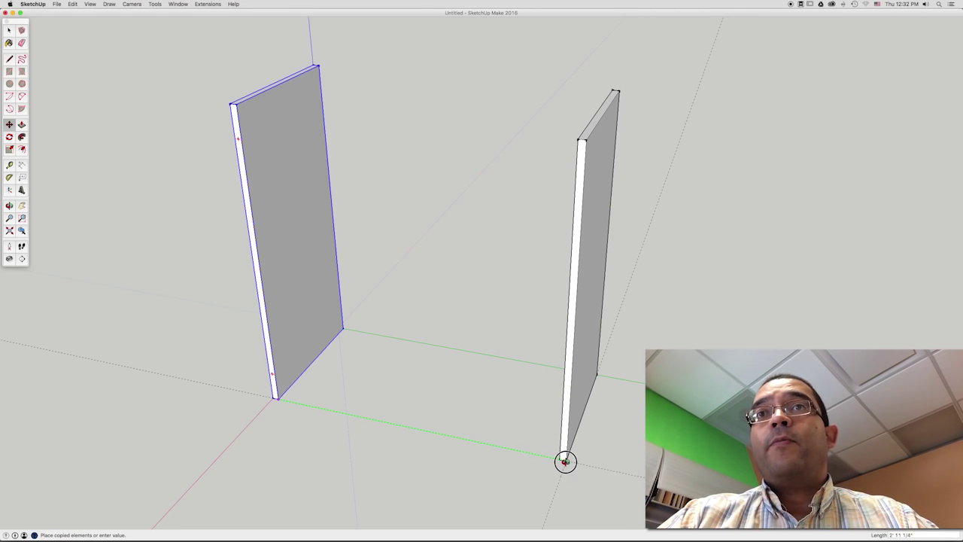
click(564, 461)
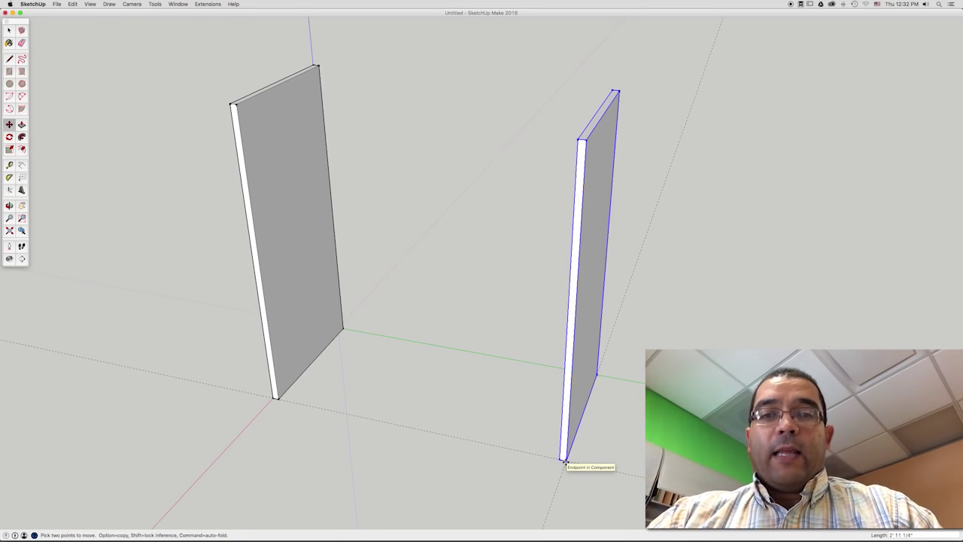
key(space)
click(135, 222)
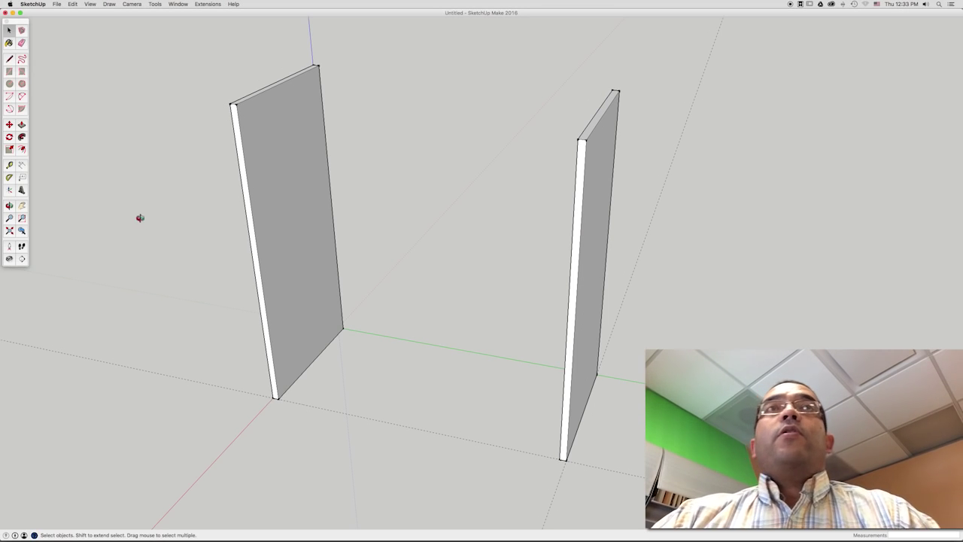
mouse_move(344, 210)
middle_down()
mouse_move(516, 202)
mouse_move(443, 246)
mouse_move(631, 239)
mouse_move(421, 269)
mouse_move(567, 266)
mouse_move(437, 256)
mouse_move(482, 277)
mouse_move(574, 273)
mouse_move(475, 233)
middle_up()
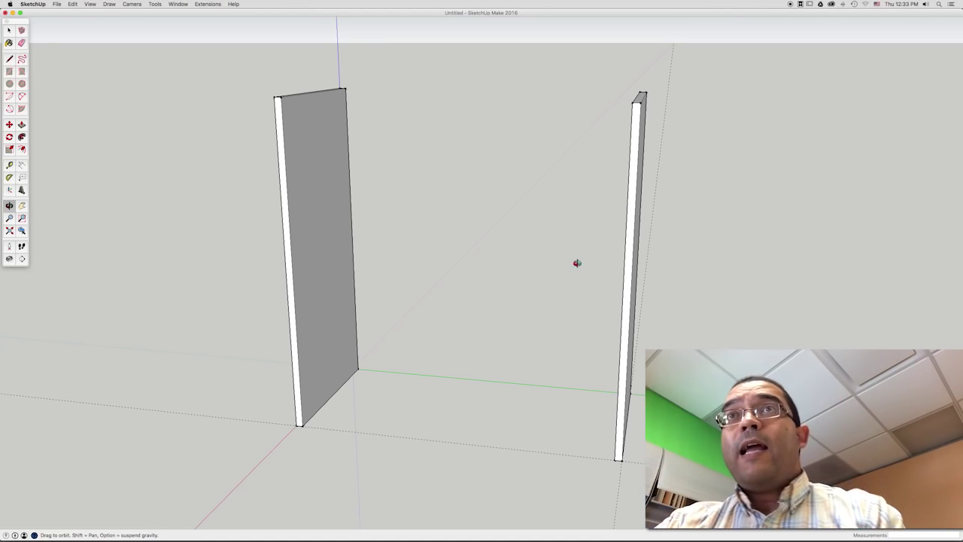
Apply Make Unique to the right side panel and clear the selection.
key(space)
click(627, 310)
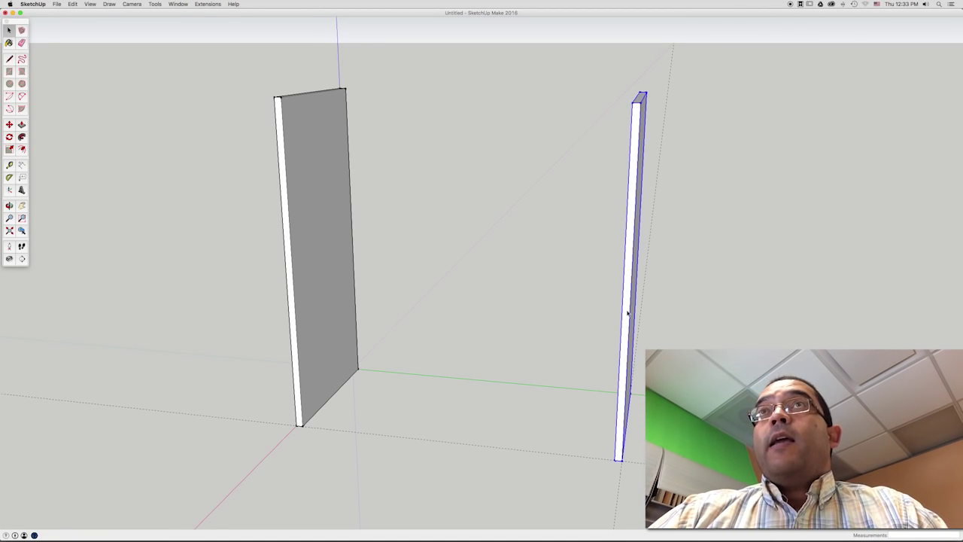
right_click(627, 311)
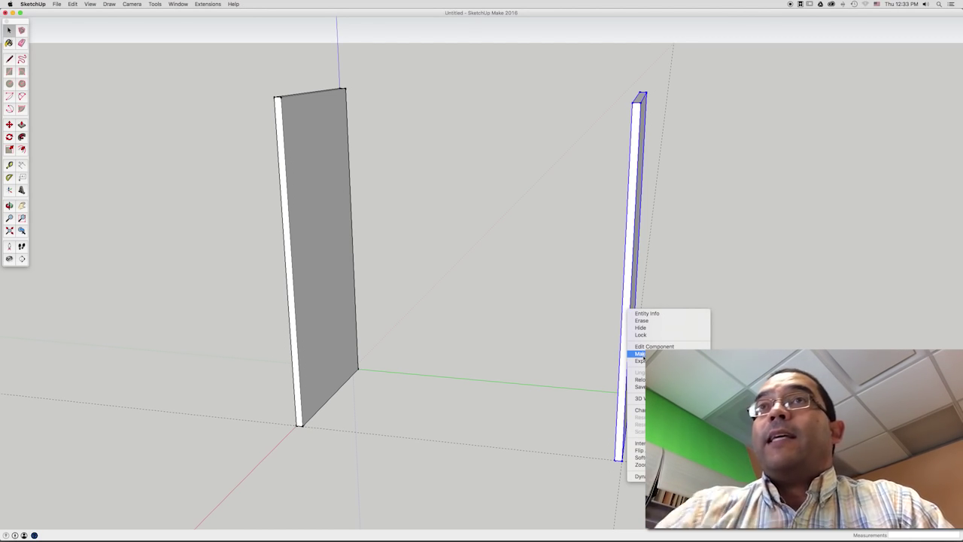
click(640, 353)
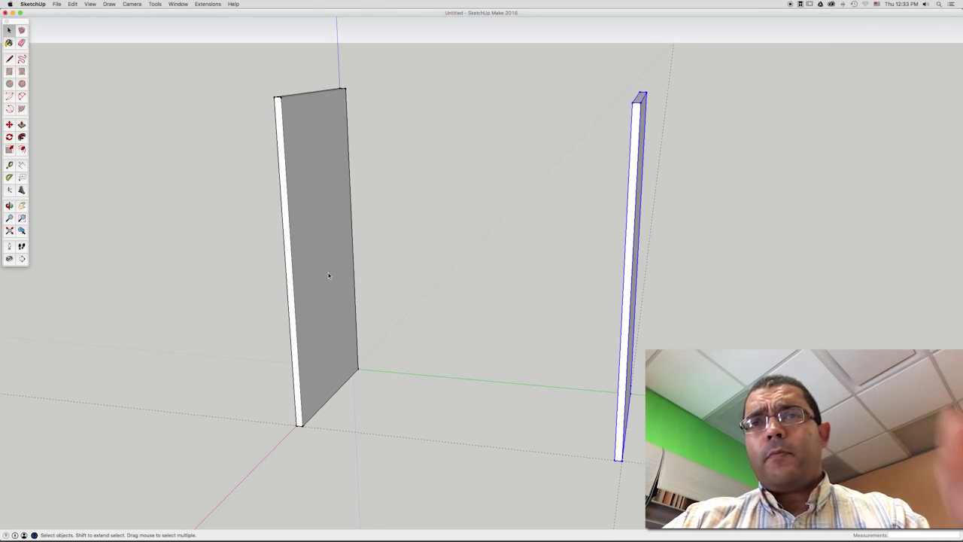
click(408, 186)
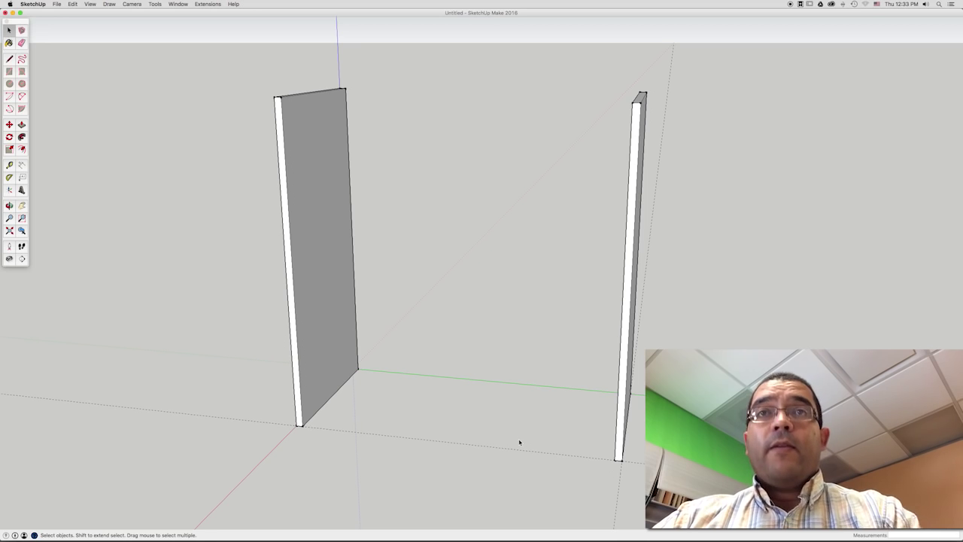
Draw a rectangle between both panels' bottom corners and start pulling it up.
key(o)
mouse_move(512, 439)
mouse_down()
mouse_move(542, 454)
mouse_move(527, 427)
mouse_up()
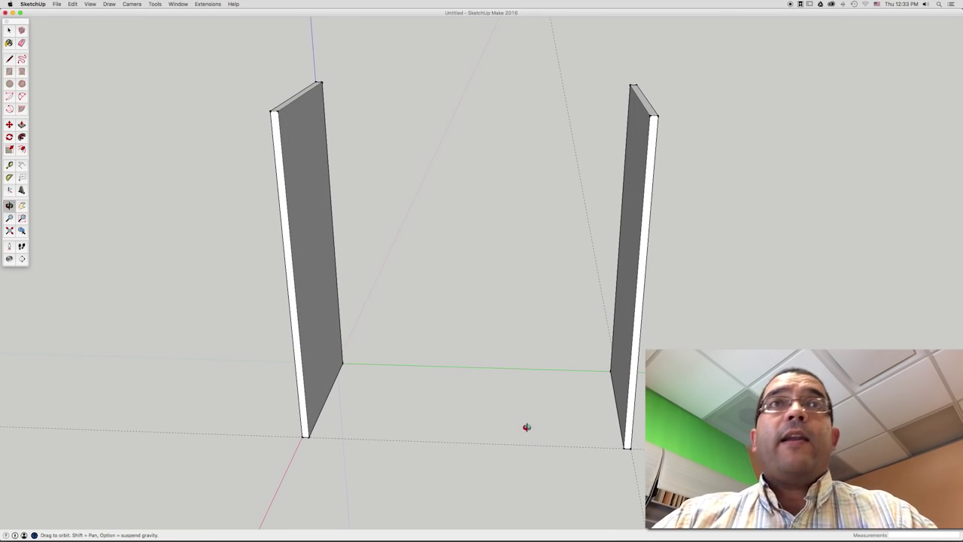
key(r)
click(343, 363)
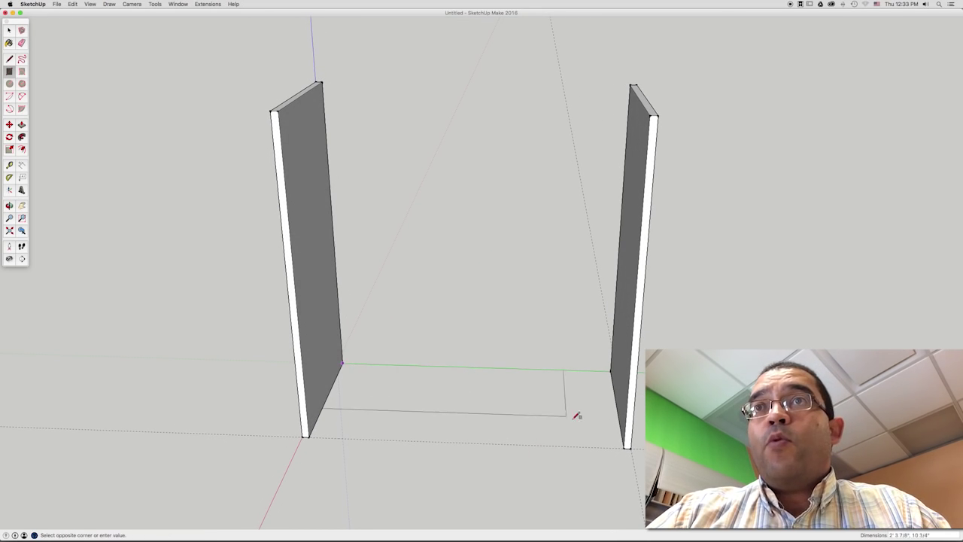
click(627, 446)
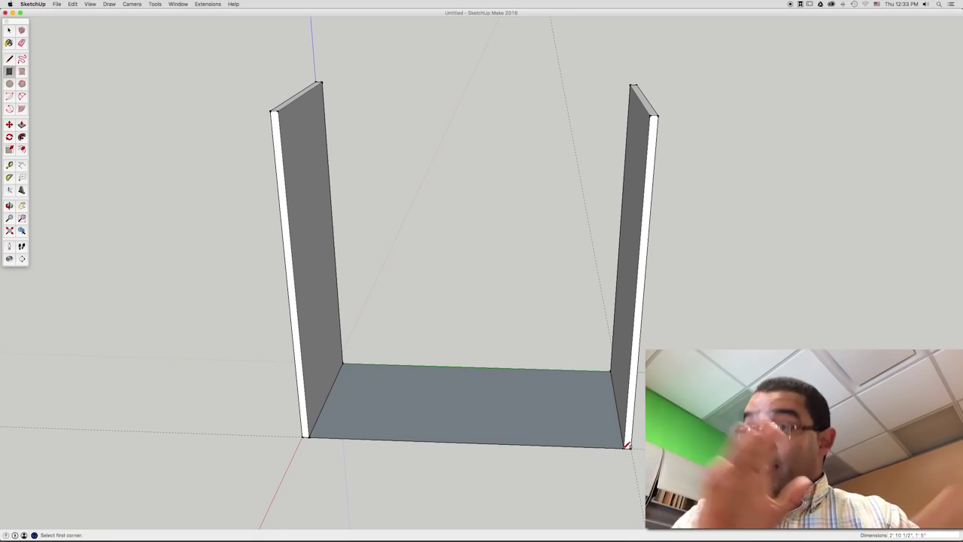
key(p)
click(530, 435)
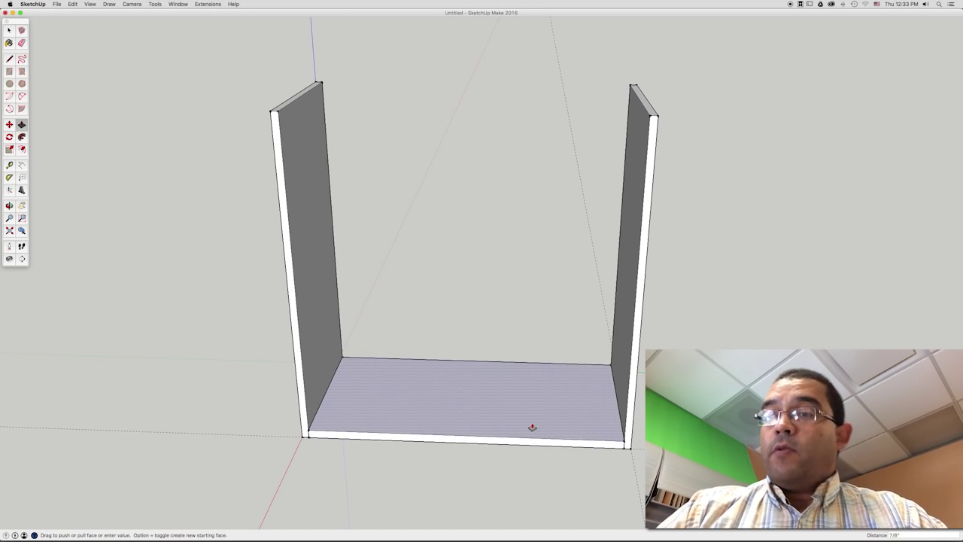
Finish the board at 3/4" thick and make it a component named starting 'Parte Superior'.
key(Return)
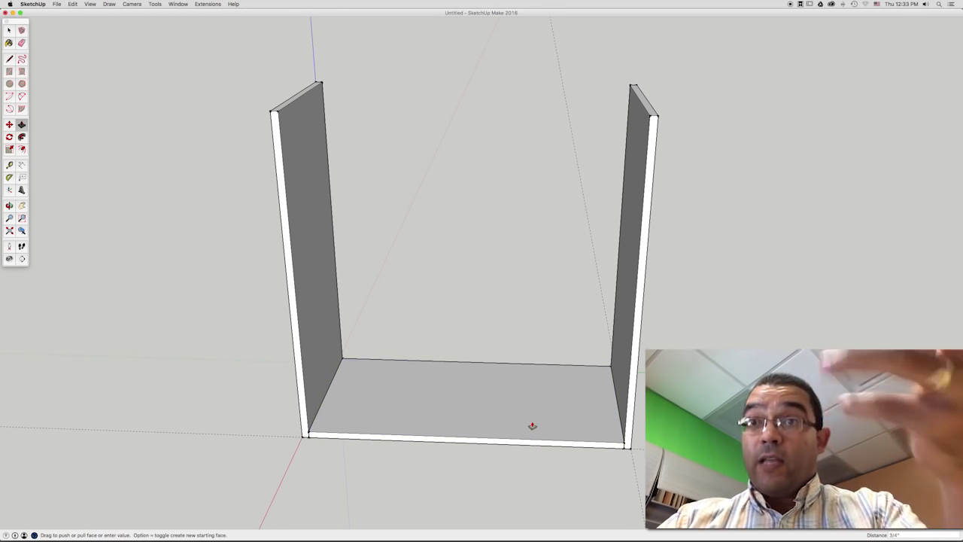
key(space)
click(501, 420)
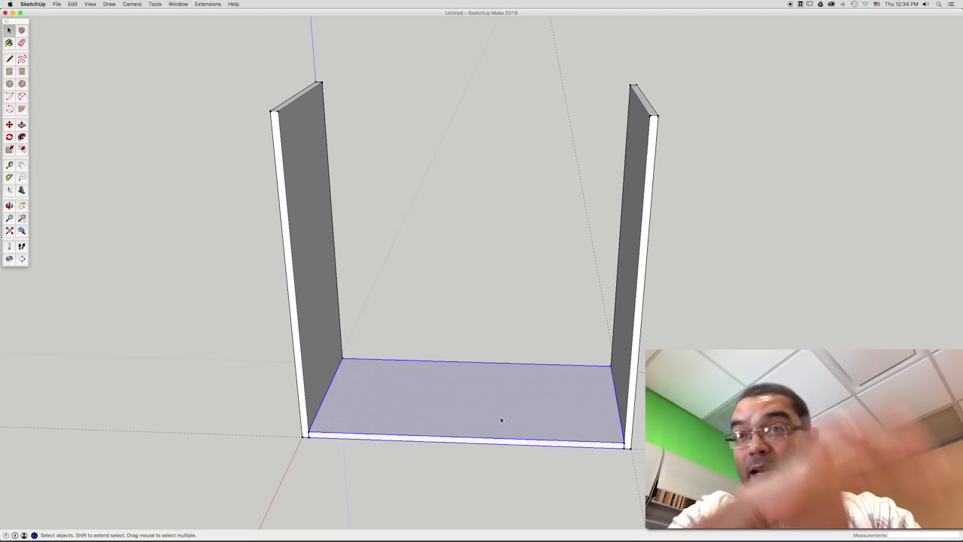
right_click(501, 420)
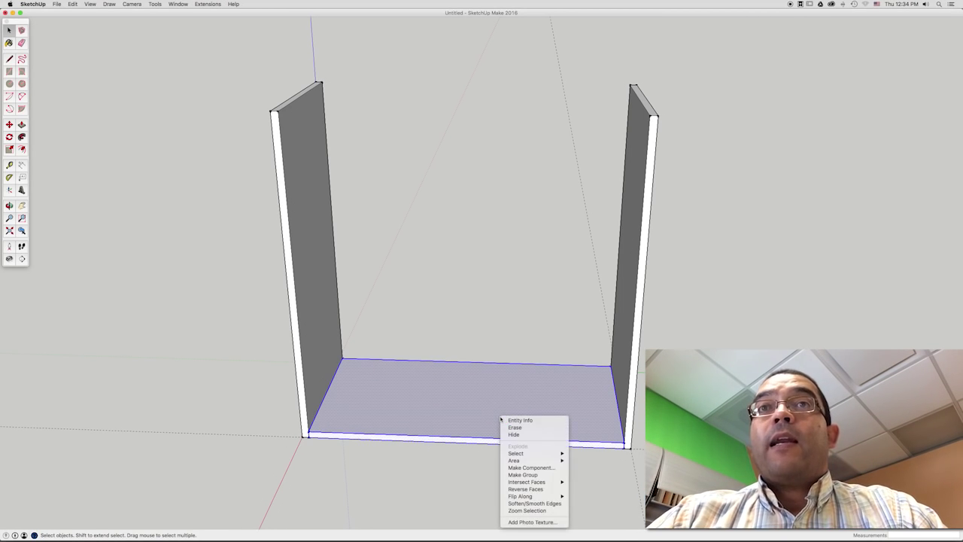
click(515, 468)
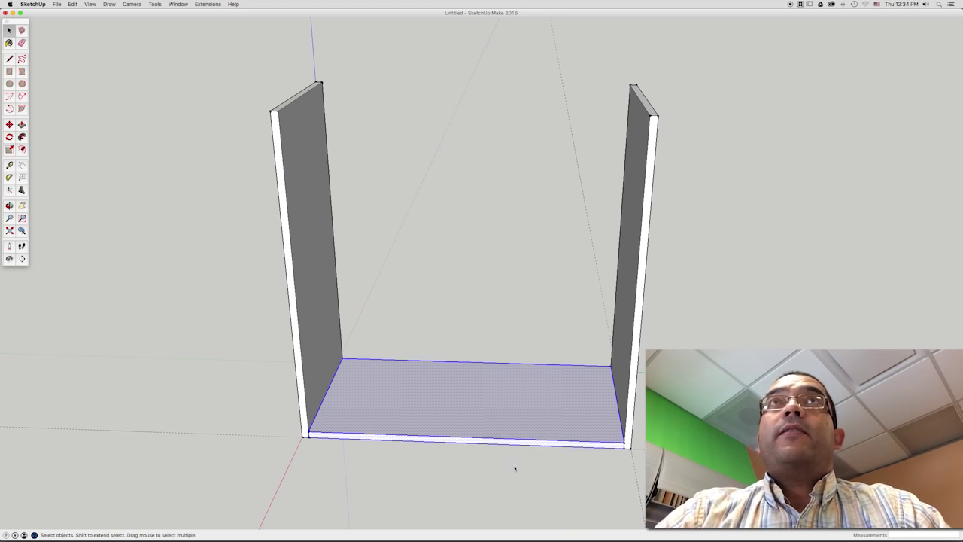
text(Parte Superior)
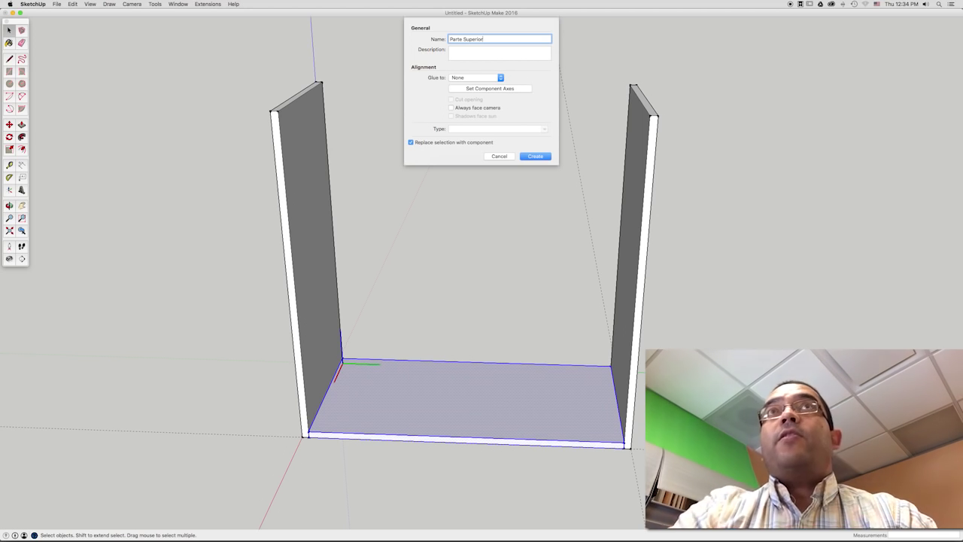
key(Return)
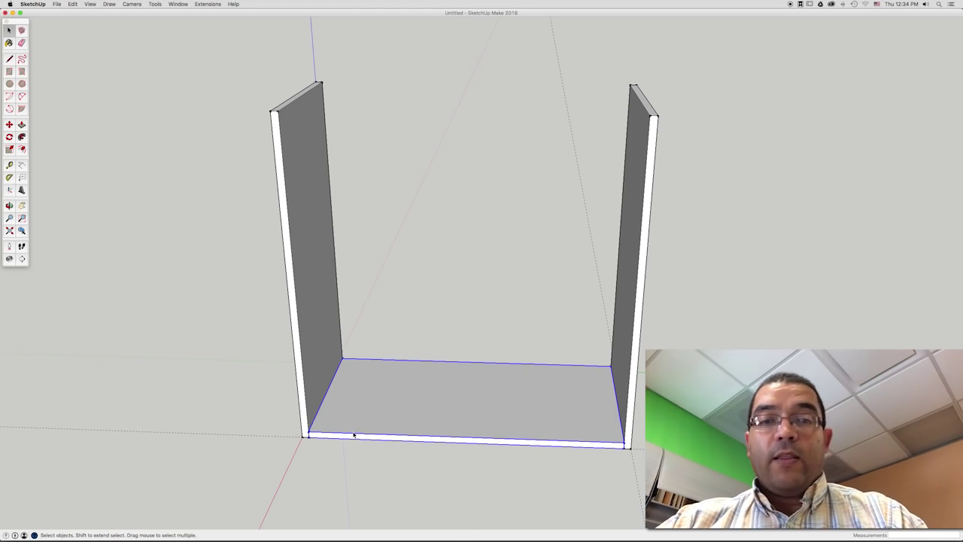
key(m)
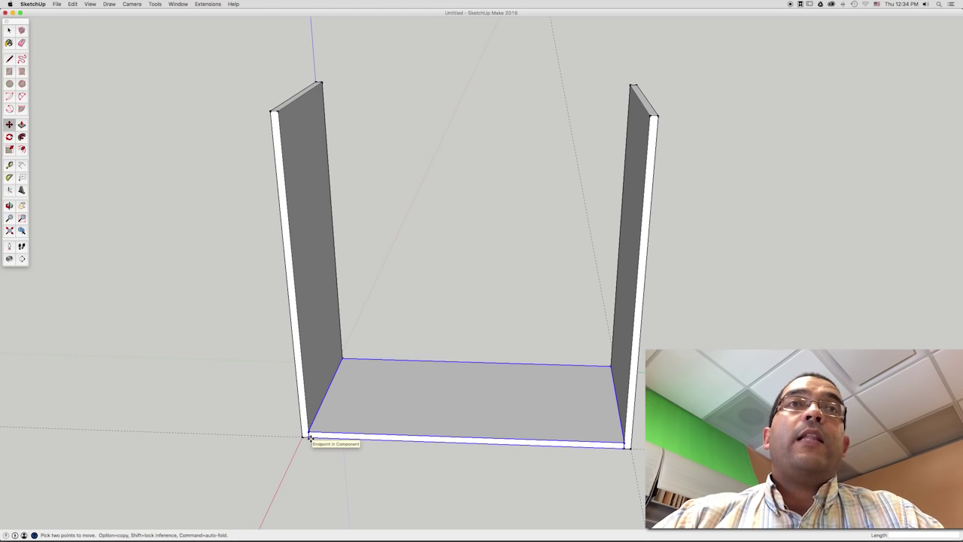
Move the Parte Supe board up by its corner until flush with the side panel tops.
click(310, 437)
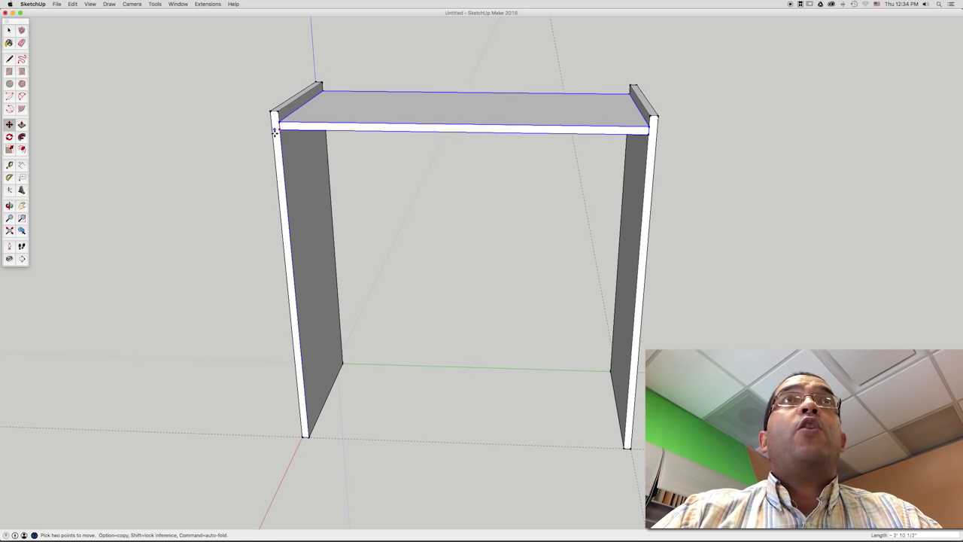
scroll(283, 130, up, 5)
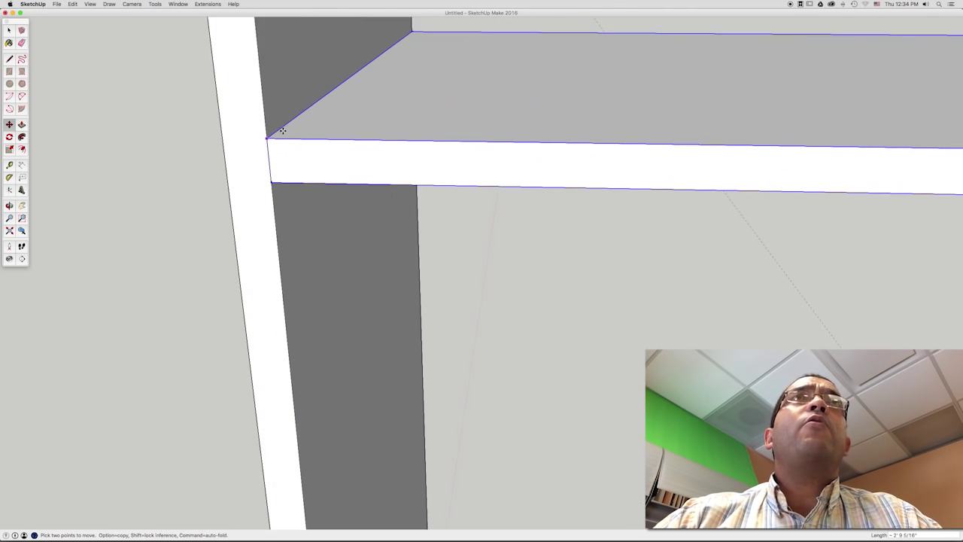
scroll(283, 130, up, 2)
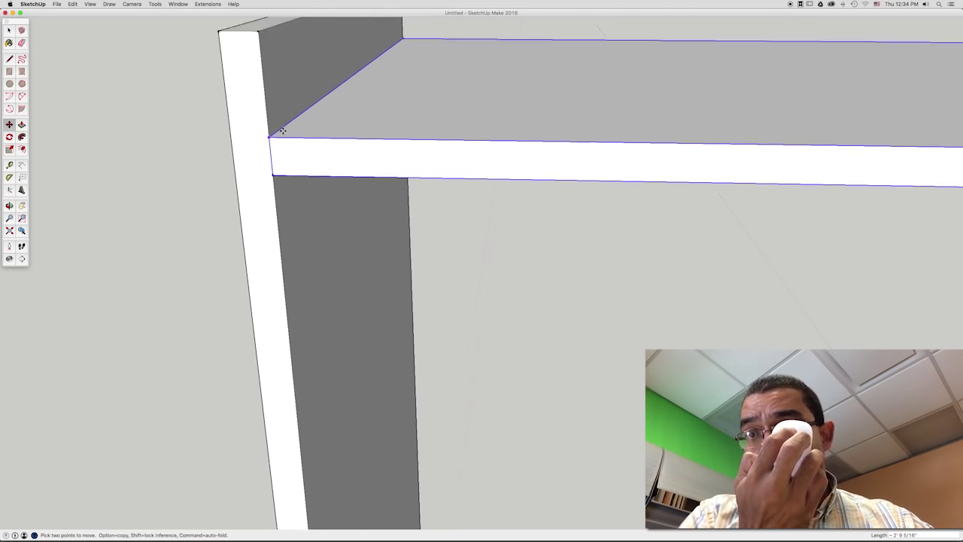
scroll(283, 130, down, 1)
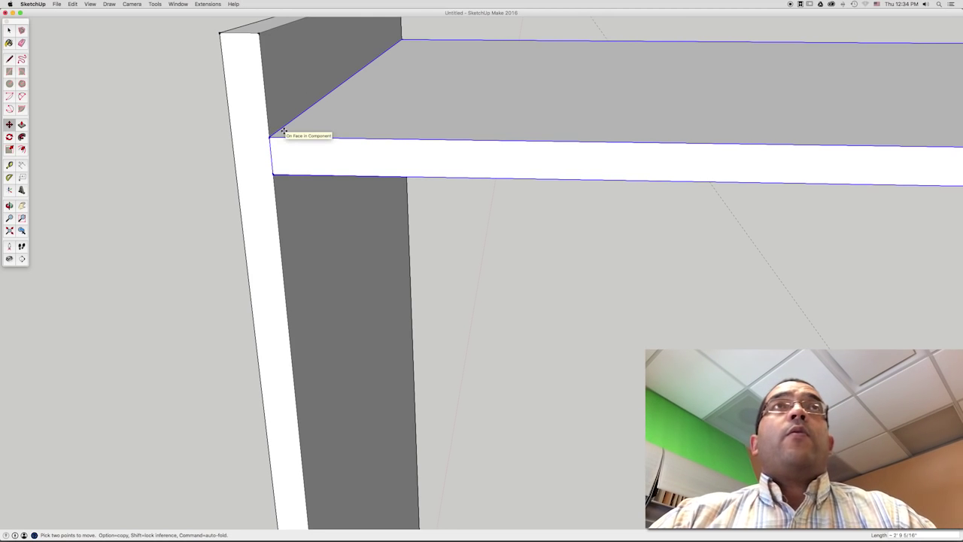
mouse_move(283, 130)
middle_down()
mouse_move(273, 127)
mouse_move(275, 193)
mouse_move(286, 143)
mouse_move(277, 185)
middle_up()
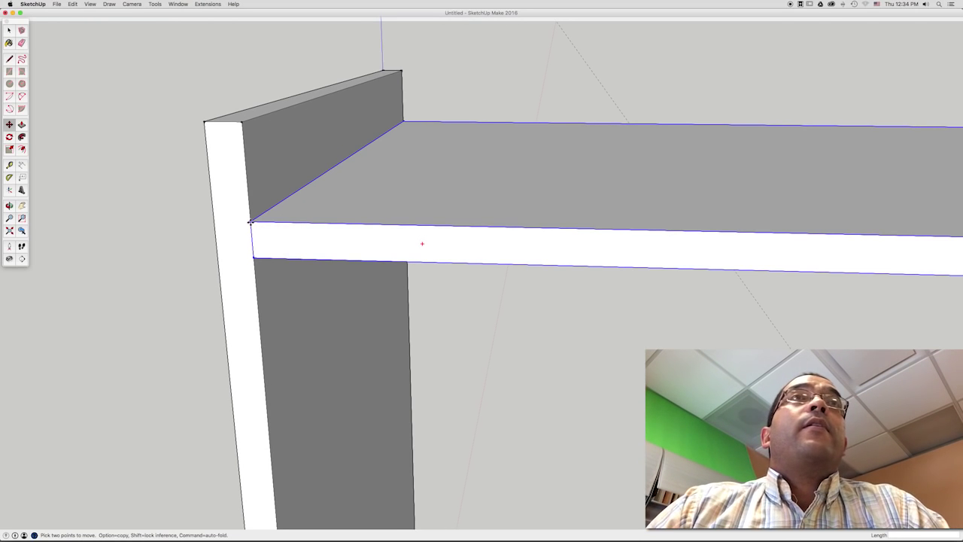
click(249, 222)
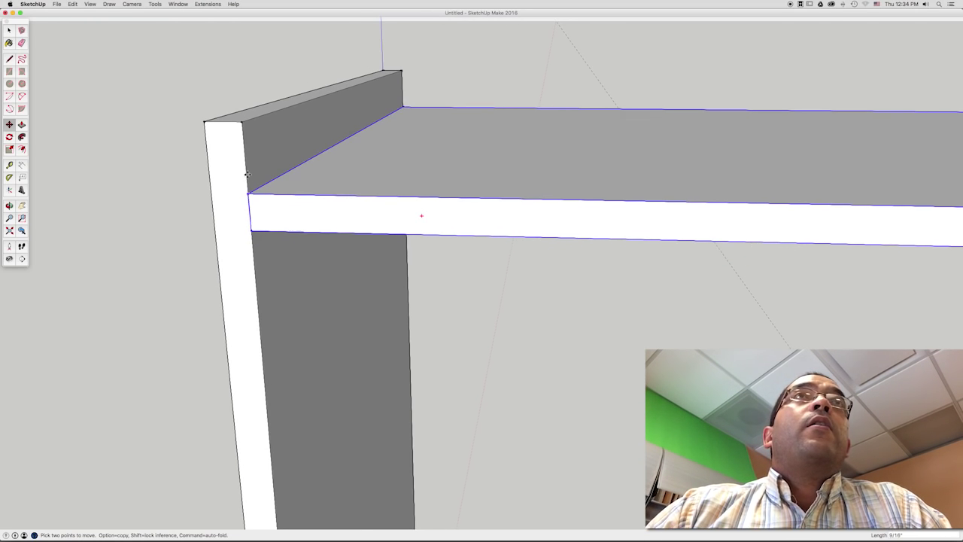
scroll(241, 121, down, 2)
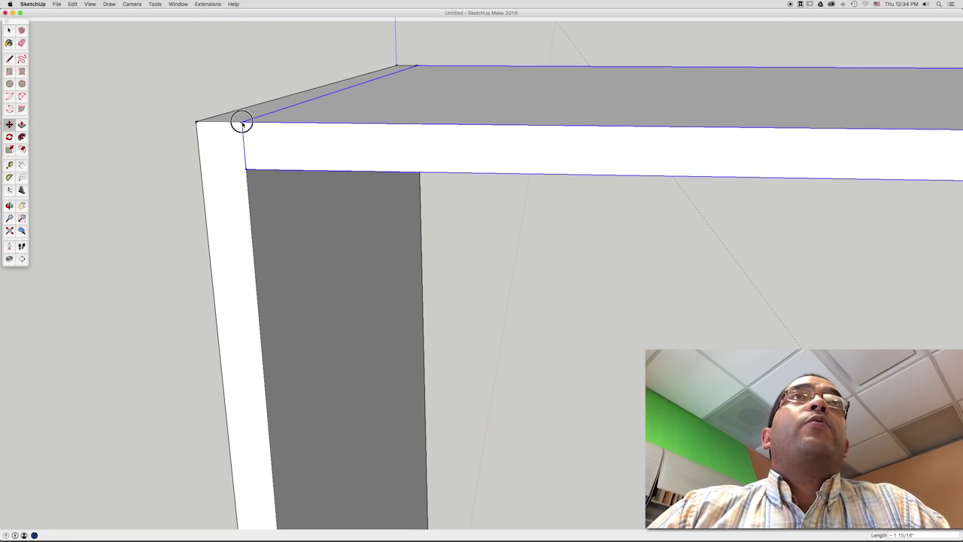
scroll(241, 122, down, 2)
scroll(239, 121, down, 3)
mouse_move(239, 121)
middle_down()
mouse_move(340, 166)
mouse_move(418, 179)
middle_up()
click(12, 31)
click(150, 66)
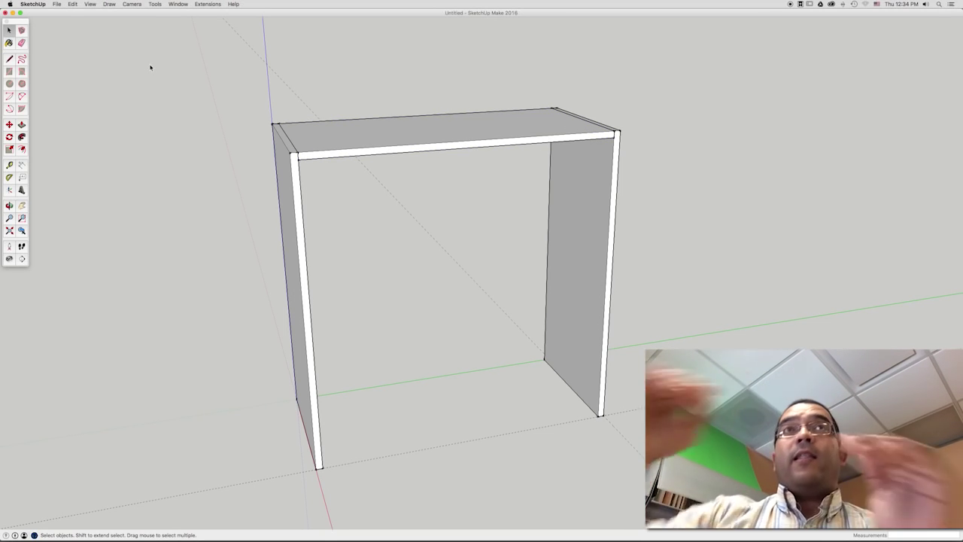
mouse_move(330, 163)
middle_down()
mouse_move(338, 157)
mouse_move(273, 176)
mouse_move(386, 156)
mouse_move(429, 163)
mouse_move(452, 181)
middle_up()
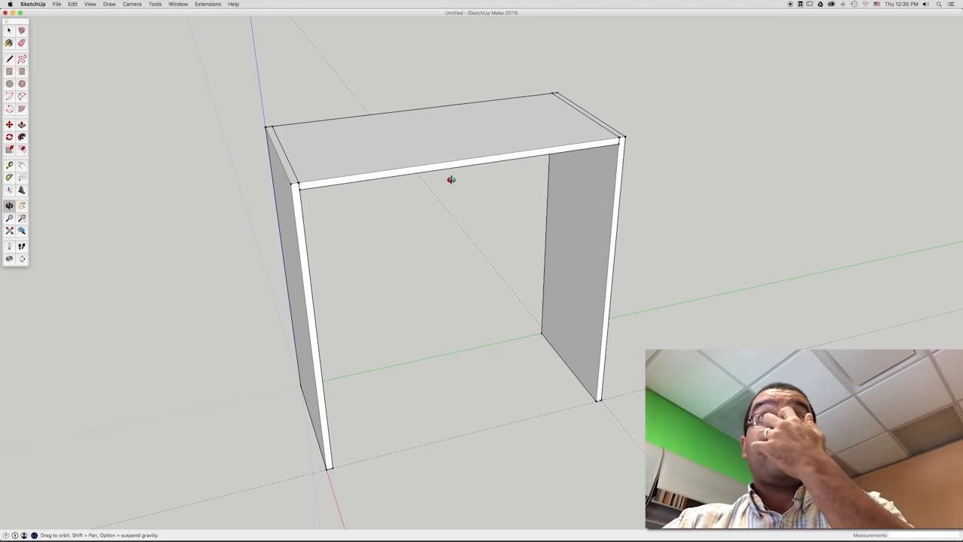
mouse_move(451, 185)
mouse_down()
mouse_move(487, 171)
mouse_move(503, 178)
mouse_move(462, 189)
mouse_move(359, 174)
mouse_move(428, 196)
mouse_move(370, 181)
mouse_move(339, 187)
mouse_move(462, 196)
mouse_move(357, 200)
mouse_move(509, 224)
mouse_up()
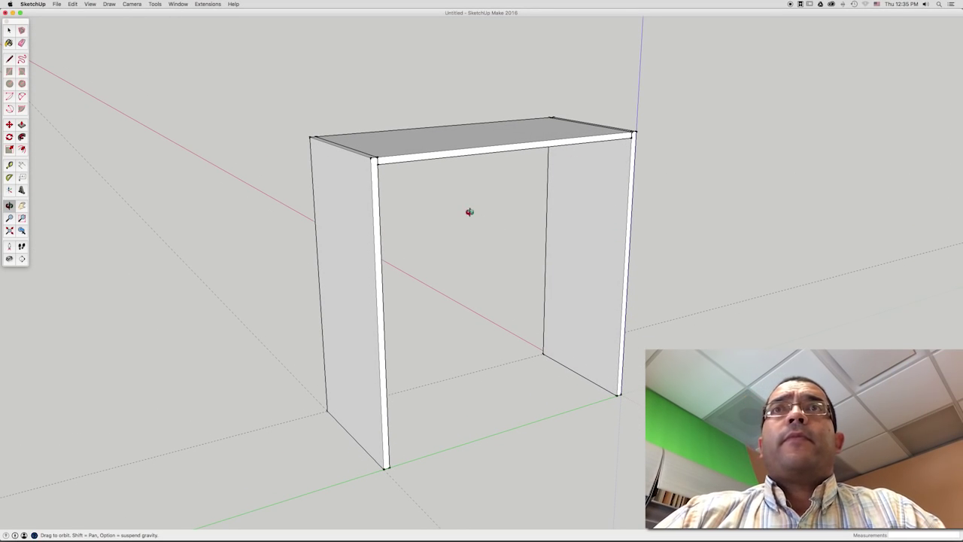
mouse_move(459, 205)
mouse_down()
mouse_move(613, 248)
mouse_move(522, 230)
mouse_move(421, 233)
mouse_move(473, 253)
mouse_move(458, 250)
mouse_move(519, 245)
mouse_move(344, 222)
mouse_move(544, 231)
mouse_move(454, 208)
mouse_move(432, 226)
mouse_move(516, 204)
mouse_up()
key(t)
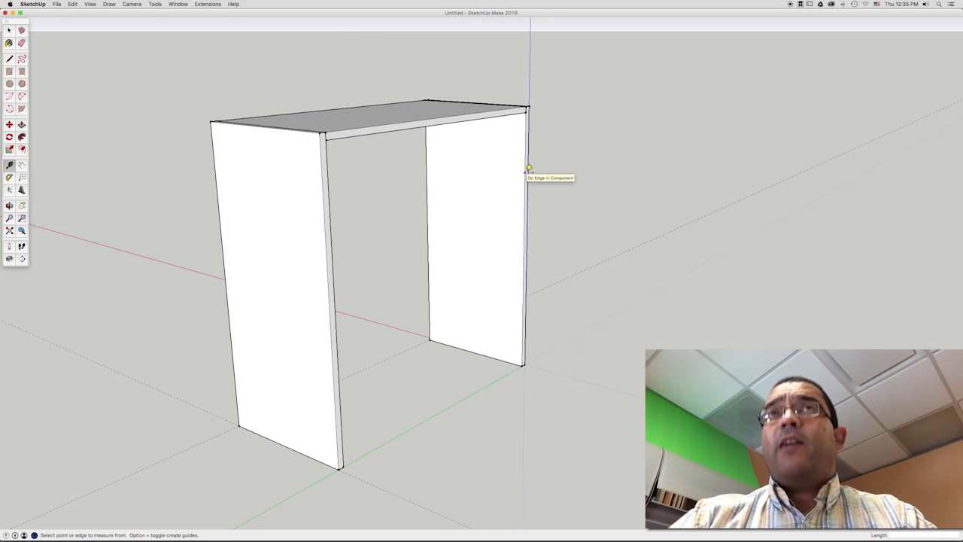
Place a guide 3/4" in from the right panel's edge.
click(529, 168)
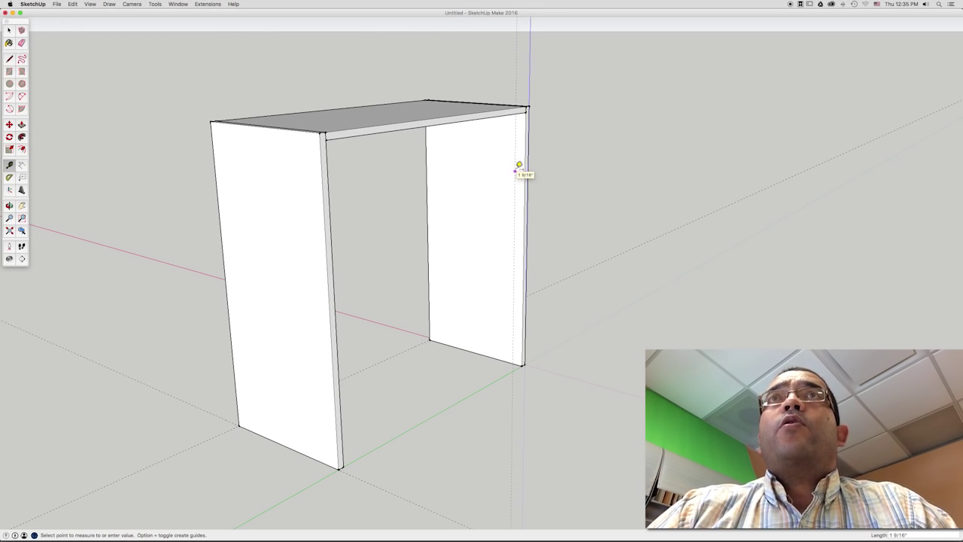
text(3/4)
key(Return)
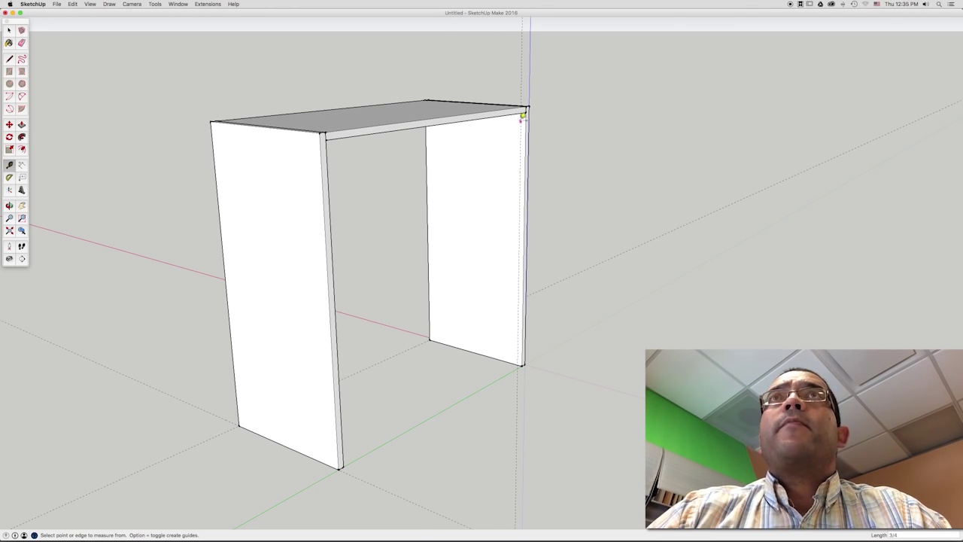
scroll(529, 110, up, 2)
scroll(529, 109, up, 2)
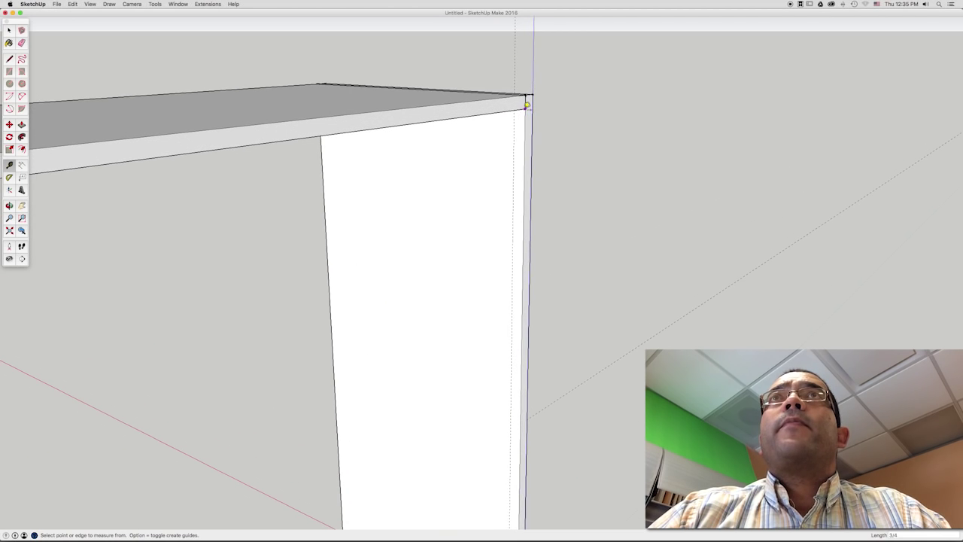
mouse_move(511, 167)
middle_down()
mouse_move(515, 134)
mouse_move(508, 151)
middle_up()
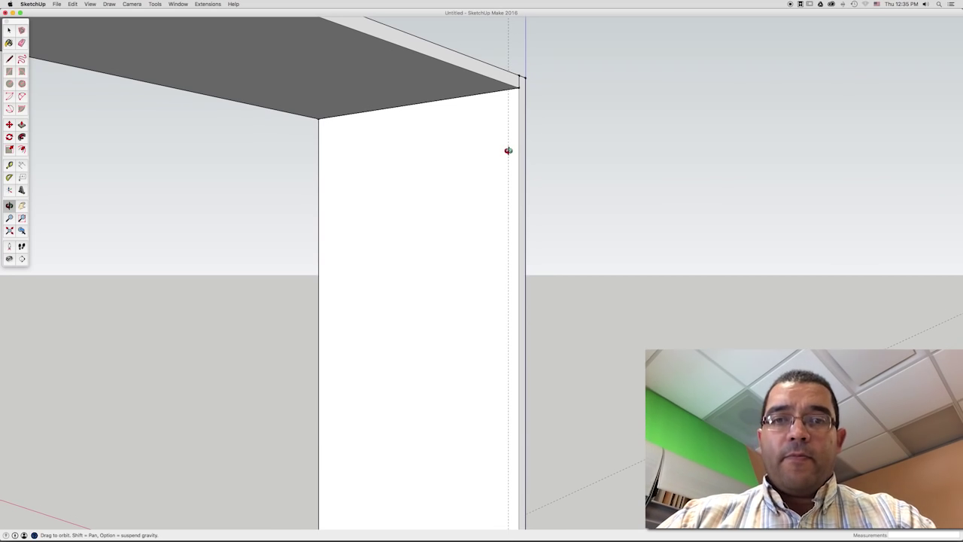
Place a guide 2" below the top's front edge.
key(t)
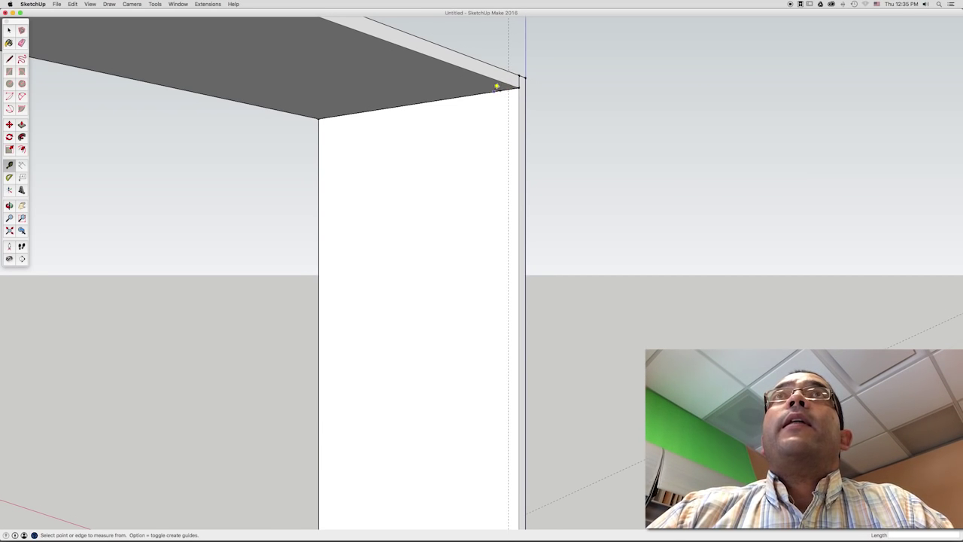
click(496, 88)
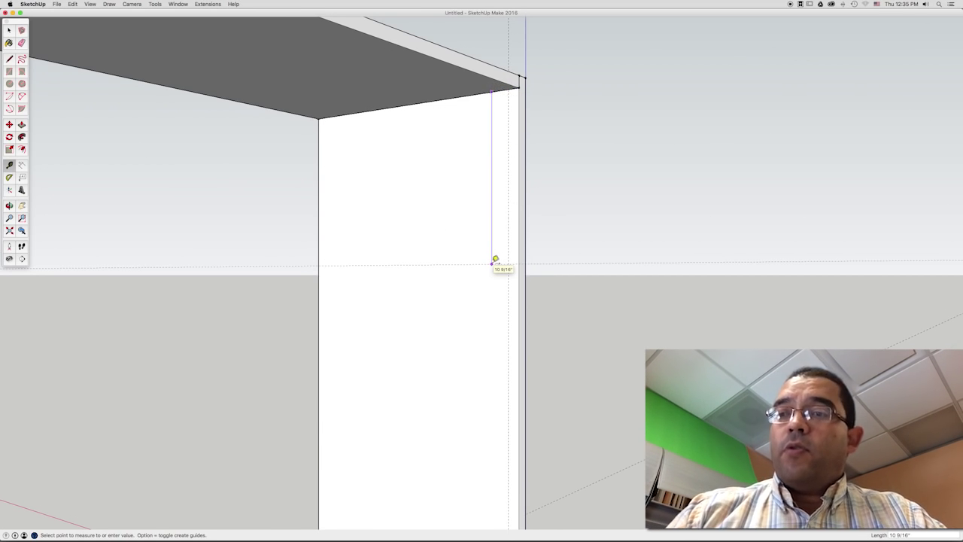
text(2)
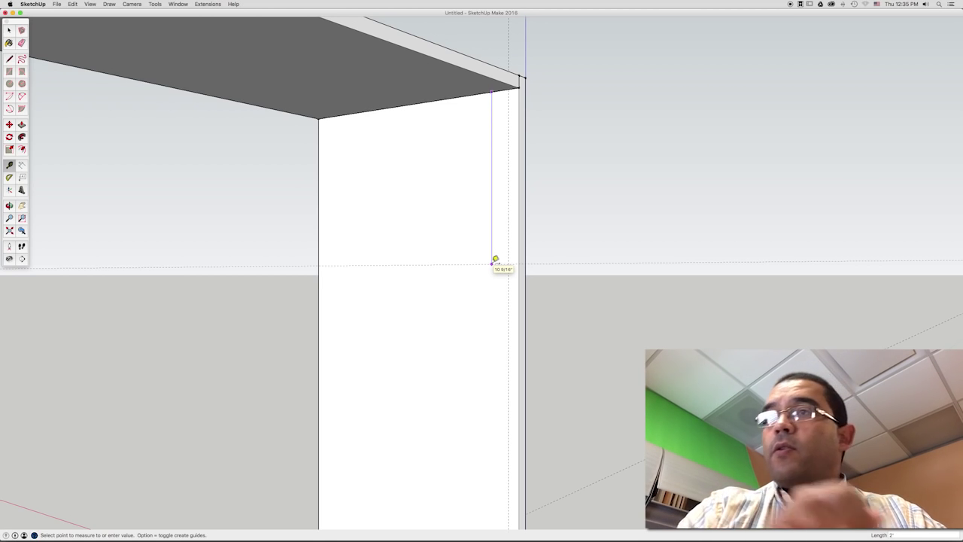
key(Return)
scroll(495, 259, down, 3)
scroll(495, 259, up, 1)
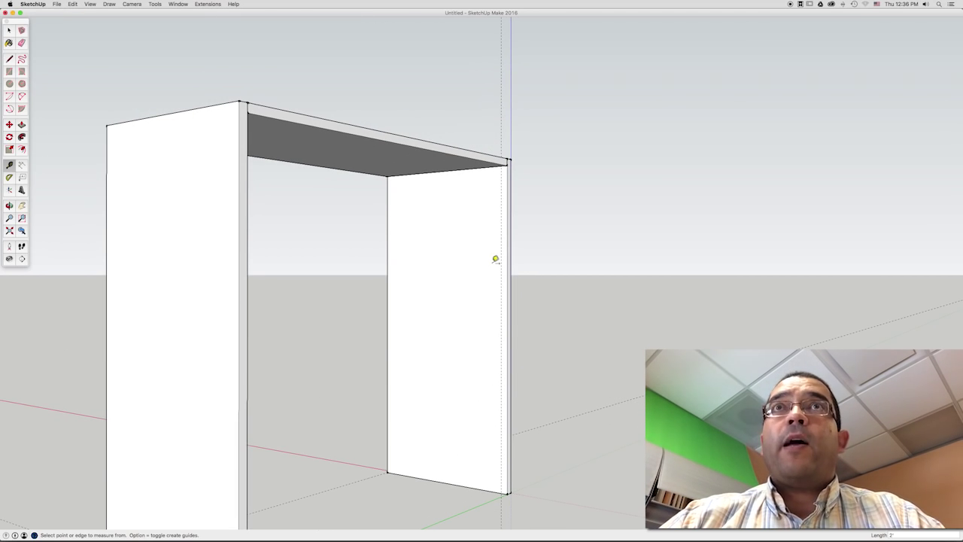
Place guides on the right panel 11 1/4" and 1' 5" below the top.
click(484, 169)
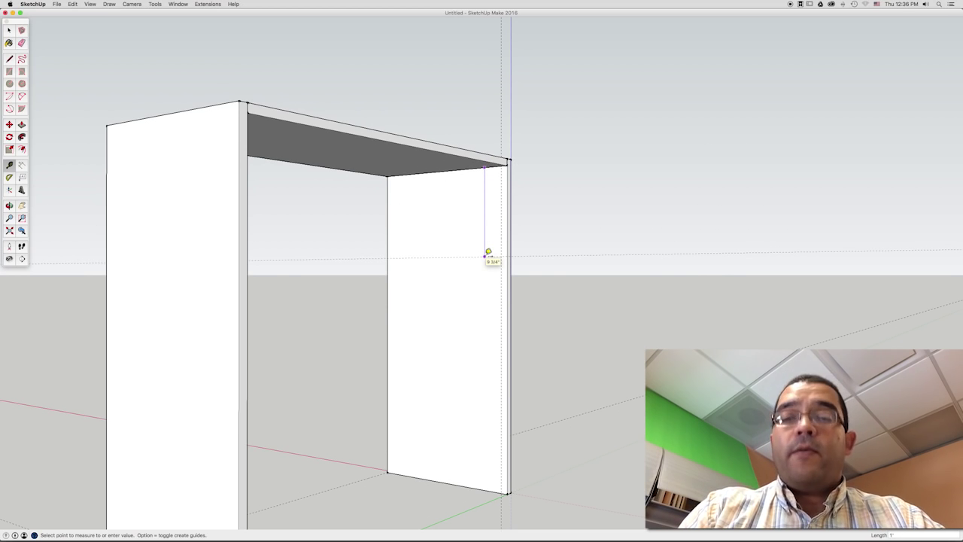
click(488, 253)
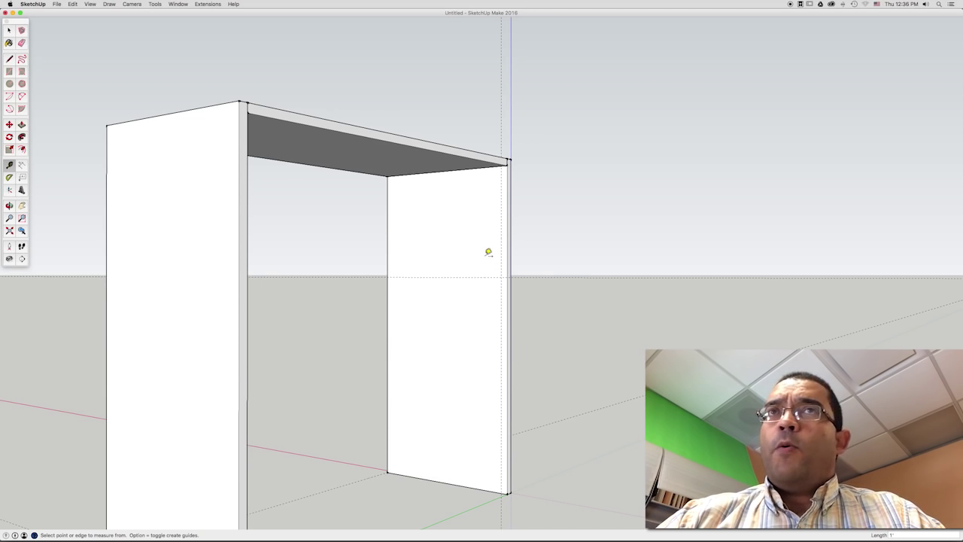
click(472, 167)
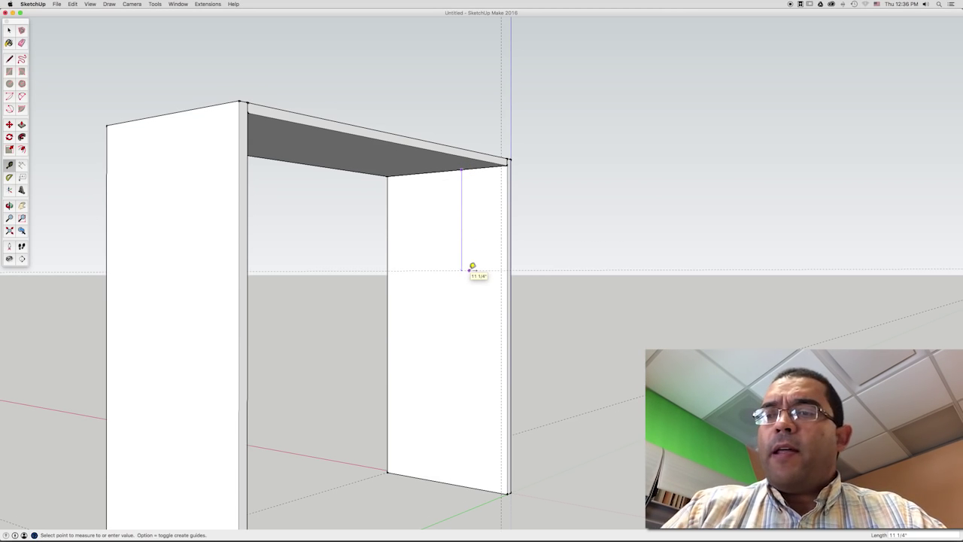
click(472, 268)
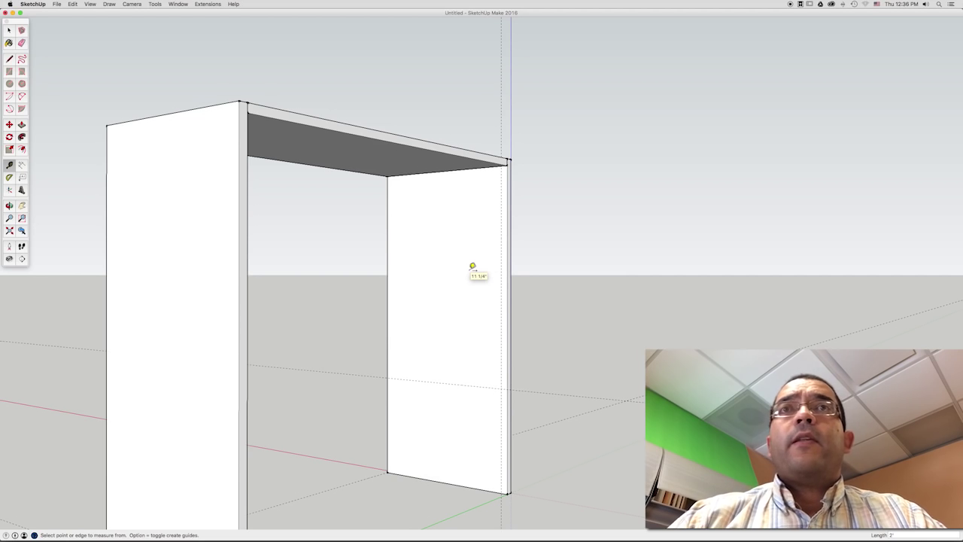
click(454, 170)
text(1)
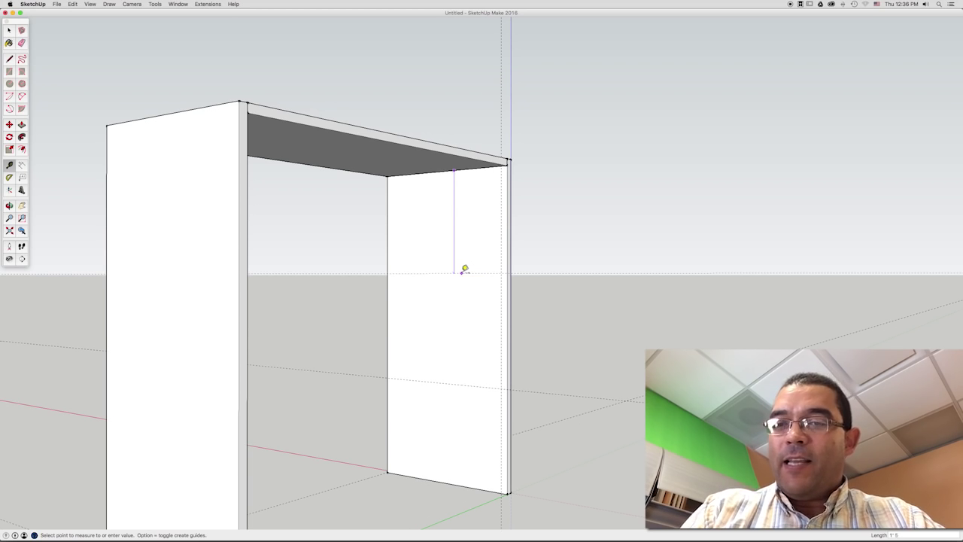
text(")
key(Return)
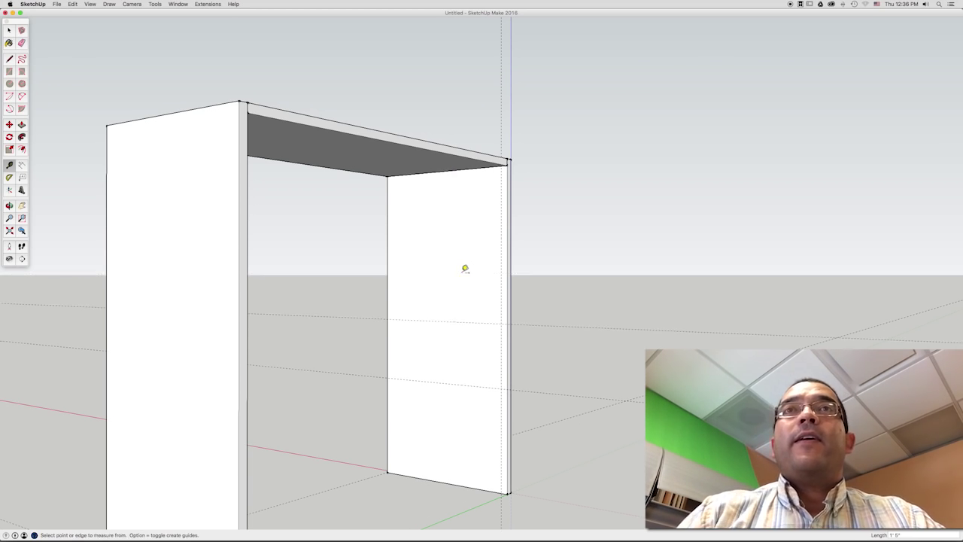
key(e)
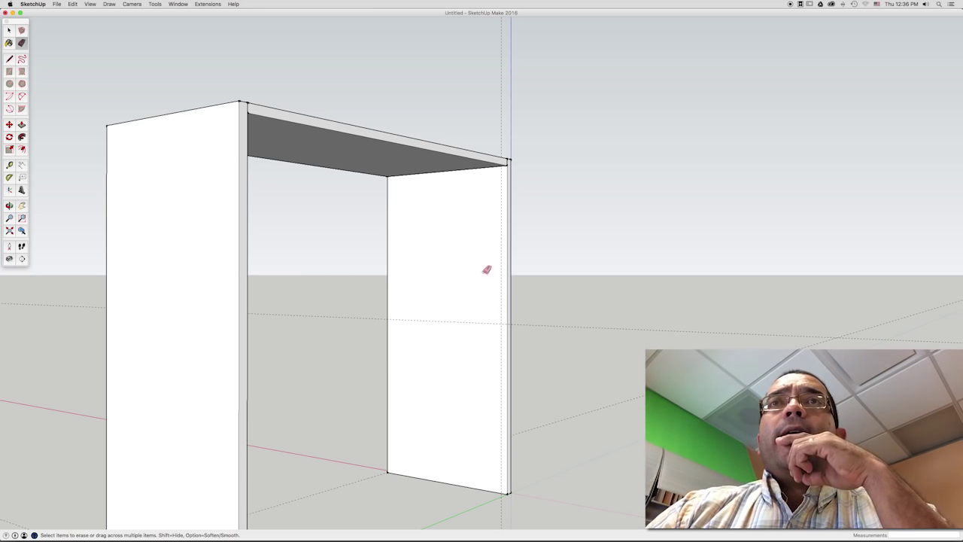
key(space)
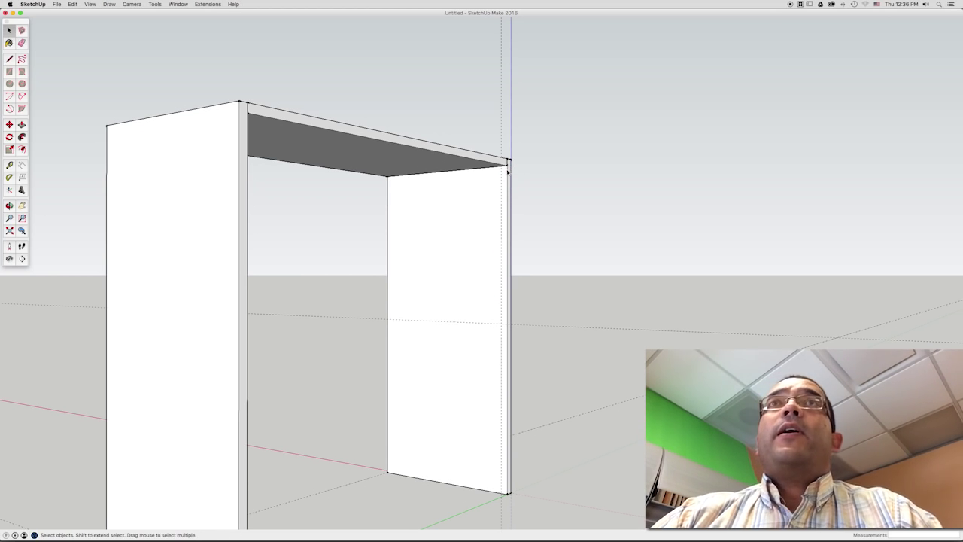
key(r)
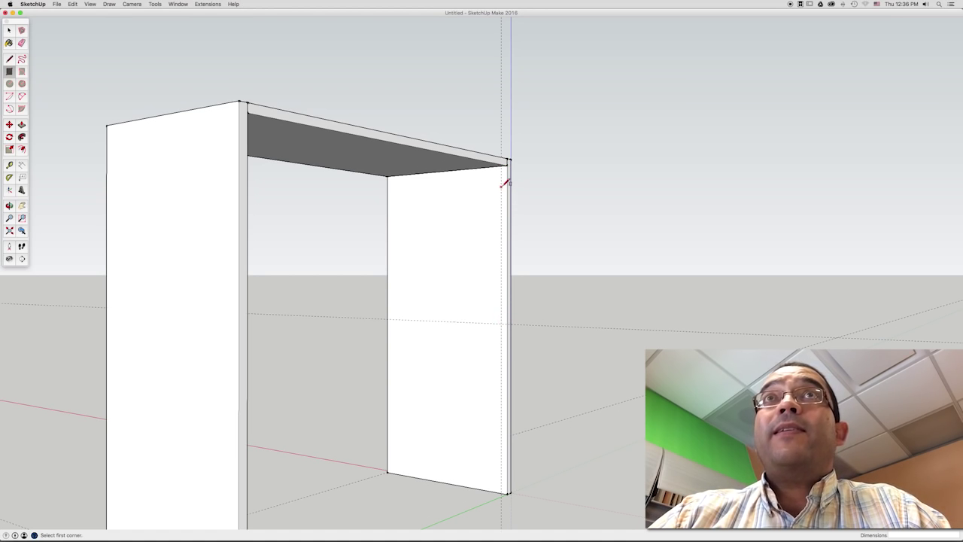
Draw the 3/4" by 1' 5" rectangle down the right panel's front edge to the guide.
scroll(507, 183, up, 3)
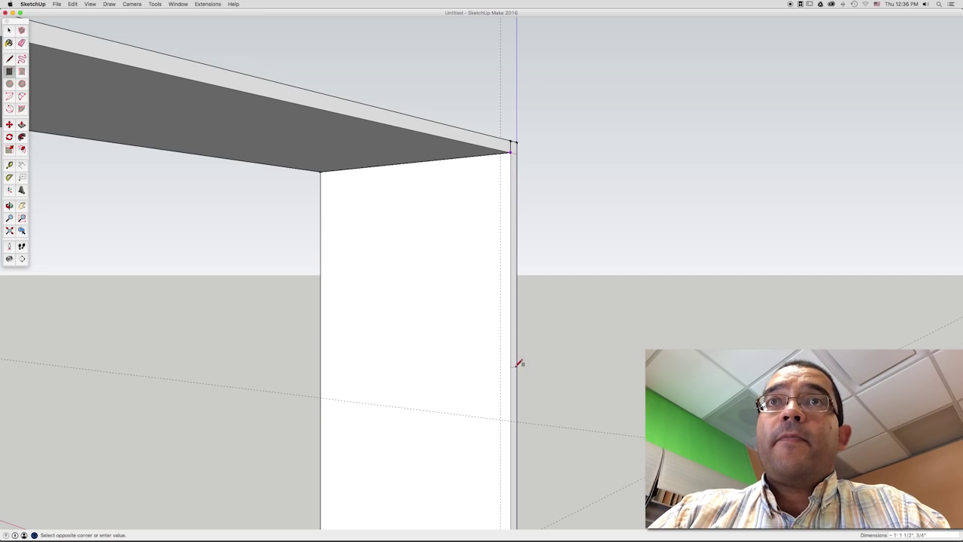
click(504, 417)
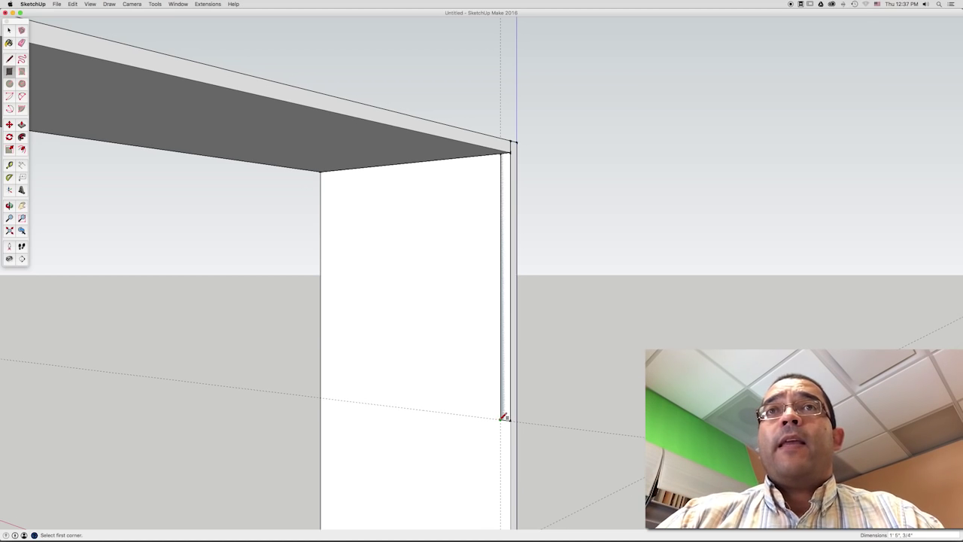
scroll(505, 418, down, 3)
scroll(504, 418, down, 2)
Extrude the thin strip 2' 10 1/2" across, flush with the opposite side panel.
key(o)
shift+drag(499, 415, 510, 344)
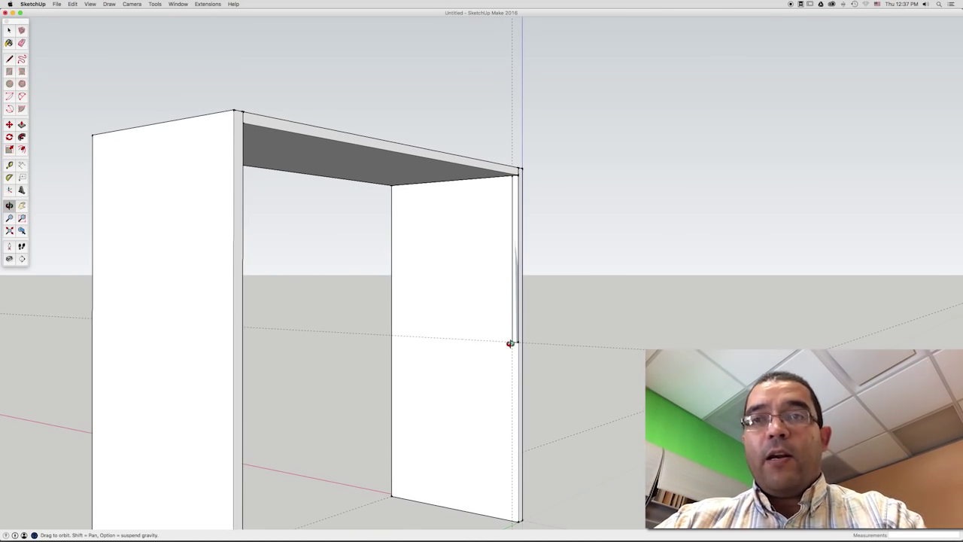
key(p)
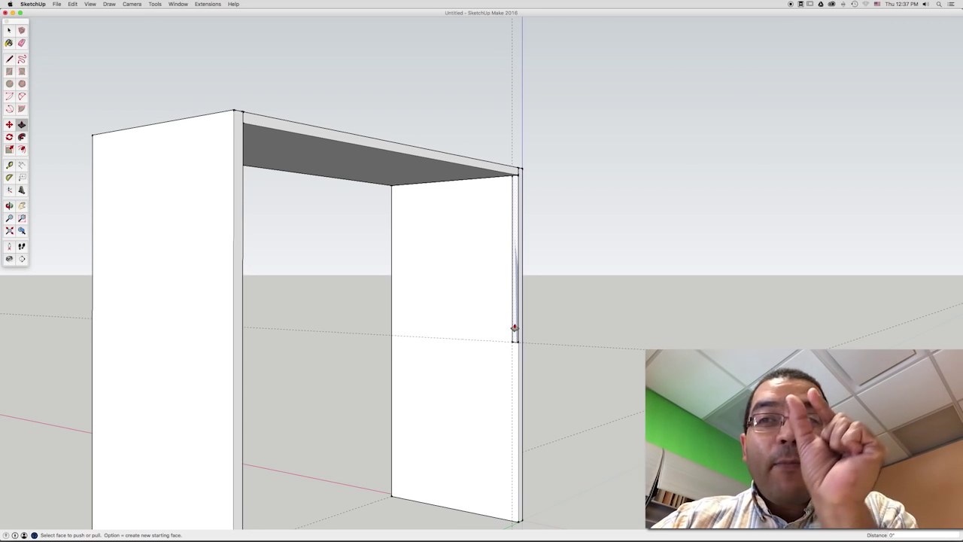
click(514, 328)
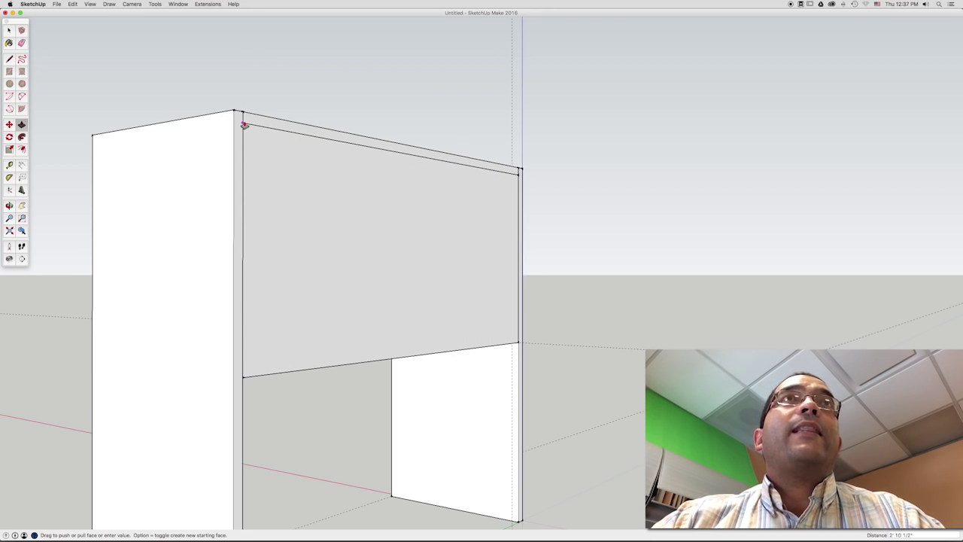
scroll(241, 126, up, 2)
scroll(241, 127, up, 2)
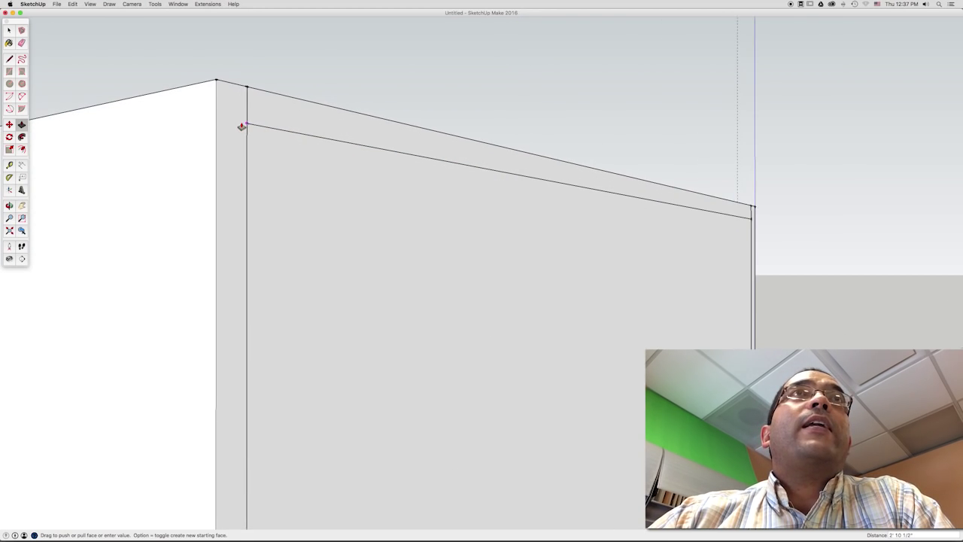
scroll(244, 125, up, 2)
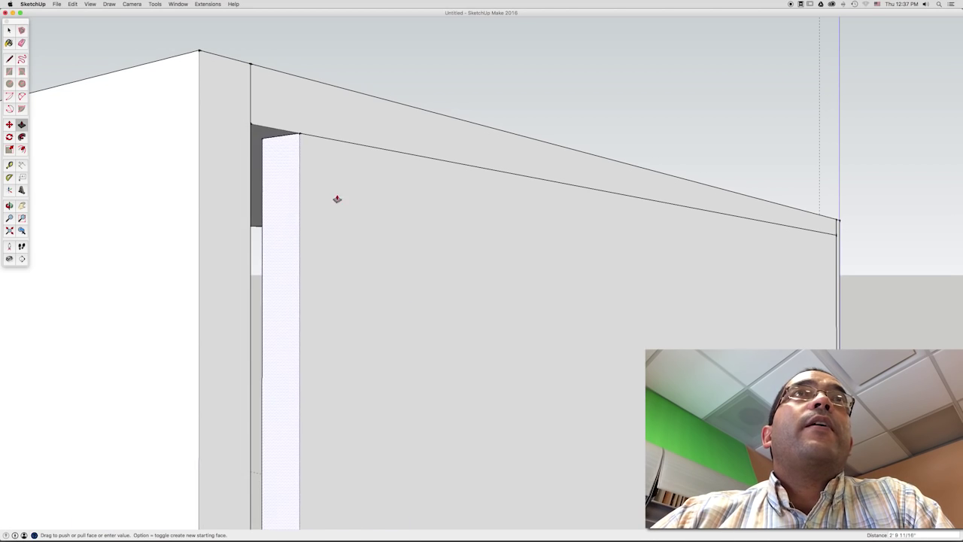
click(251, 127)
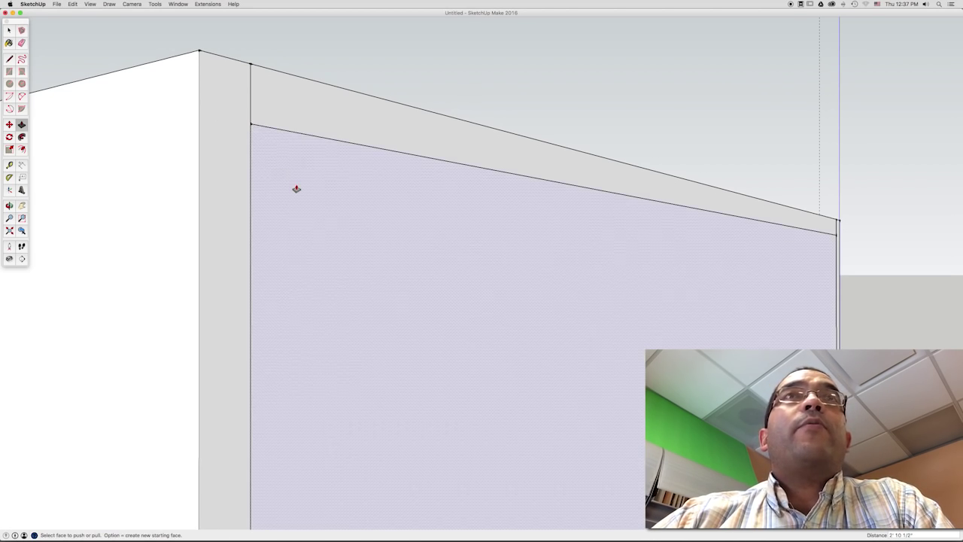
Orbit to view the cabinet from behind and select the new back panel face.
scroll(297, 187, down, 3)
scroll(366, 262, down, 1)
mouse_move(366, 263)
middle_down()
mouse_move(341, 248)
mouse_move(340, 233)
mouse_move(456, 208)
mouse_move(396, 219)
mouse_move(456, 238)
middle_up()
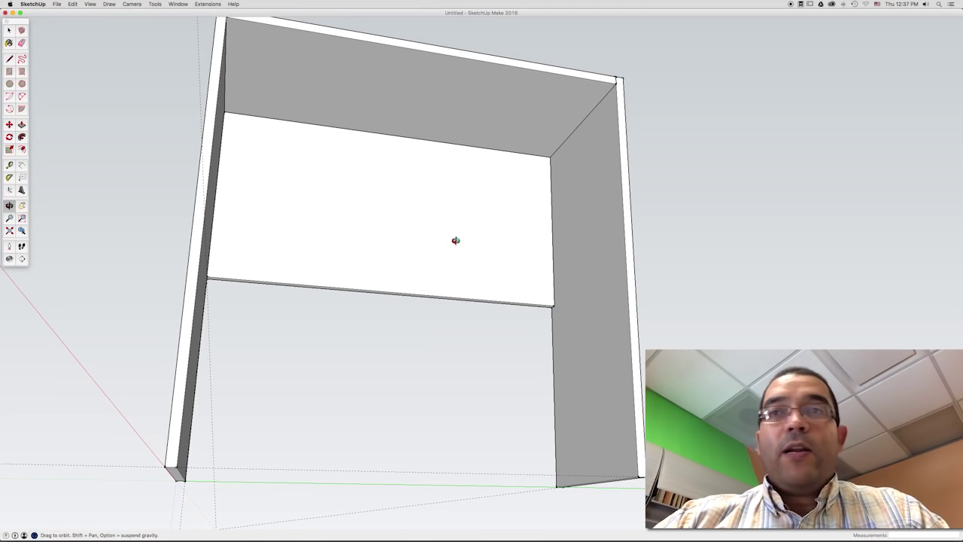
key(space)
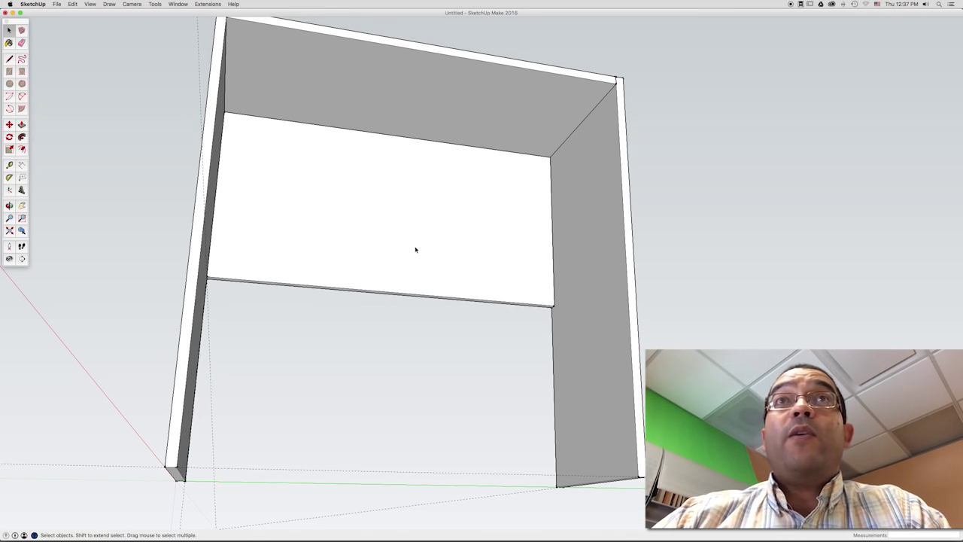
click(415, 250)
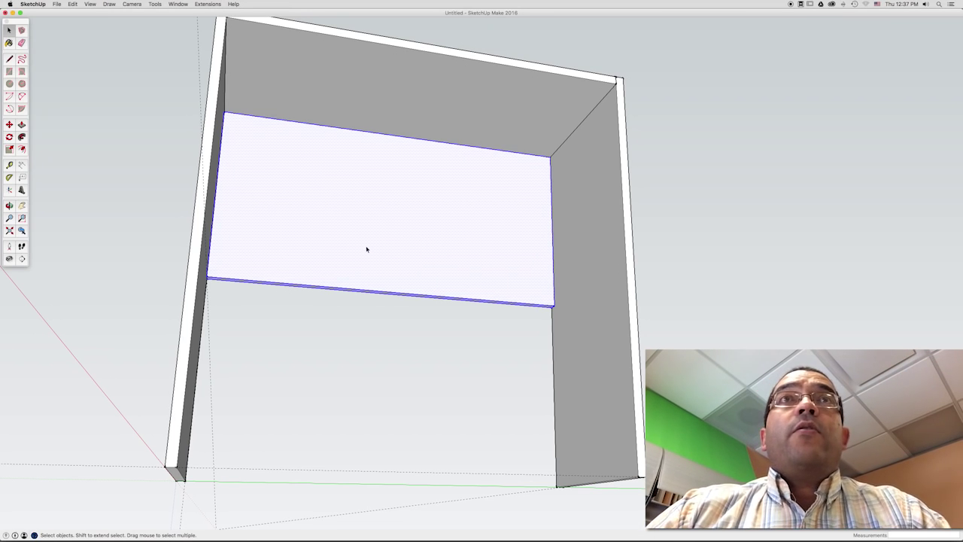
Turn the selected back panel into a component named 'Trasera'.
right_click(367, 249)
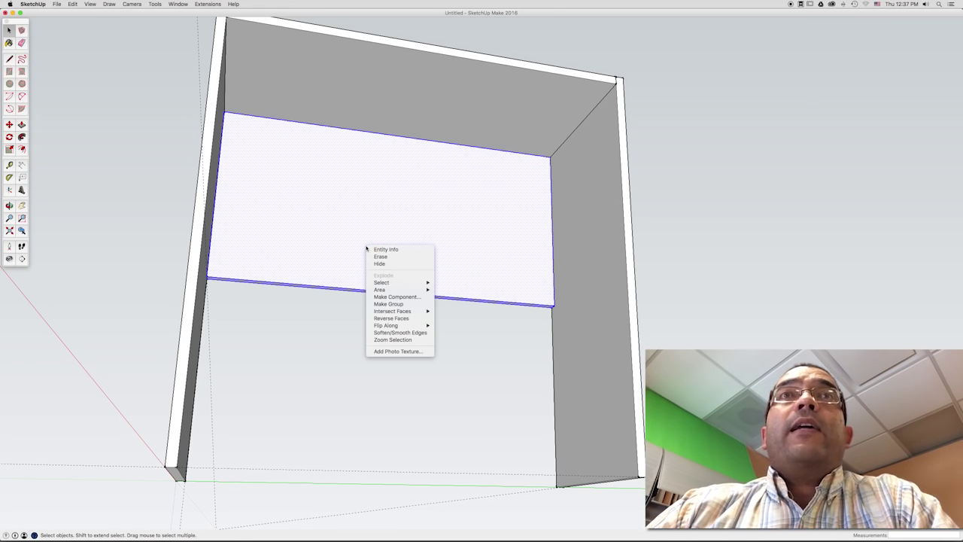
click(396, 298)
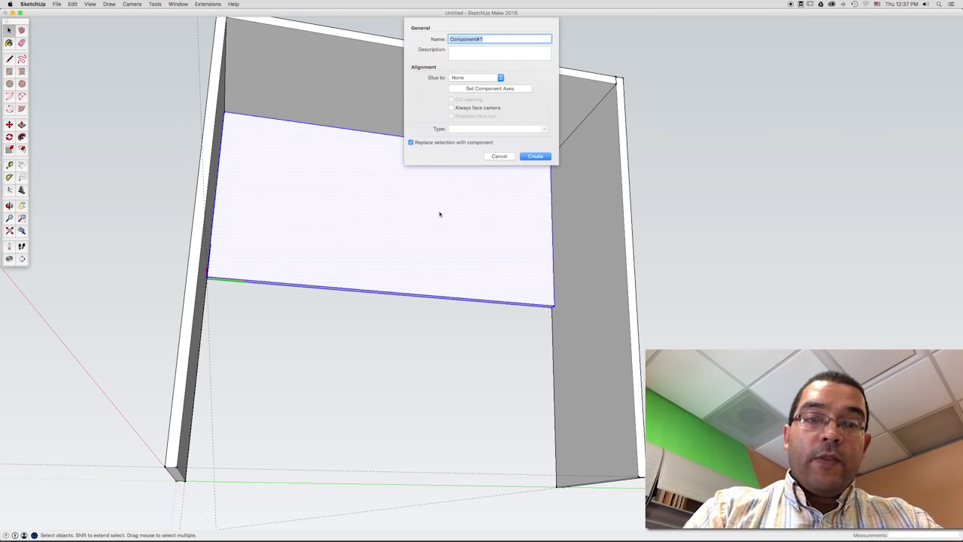
text(Trasera)
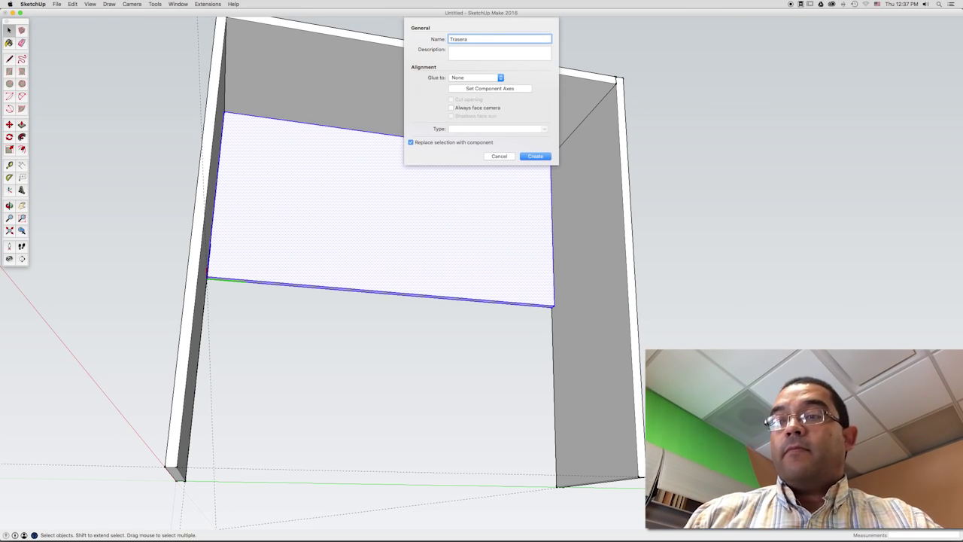
key(Return)
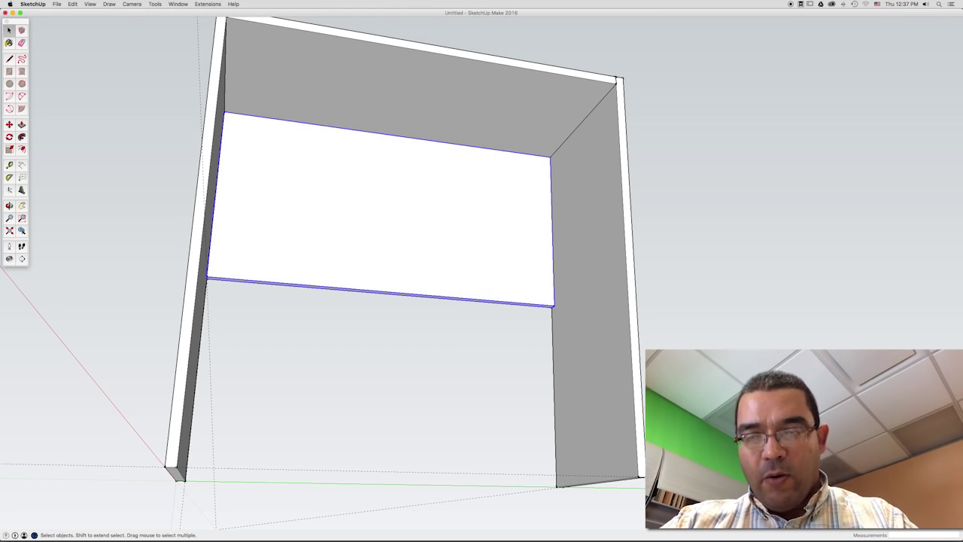
Orbit to the cabinet front and place Tape Measure guides 2" below the top on the left panel.
key(o)
mouse_move(458, 230)
mouse_down()
mouse_move(467, 344)
mouse_move(570, 258)
mouse_move(529, 269)
mouse_move(615, 271)
mouse_move(366, 254)
mouse_move(413, 219)
mouse_move(384, 204)
mouse_move(421, 221)
mouse_move(393, 273)
mouse_move(440, 274)
mouse_move(335, 261)
mouse_move(470, 247)
mouse_up()
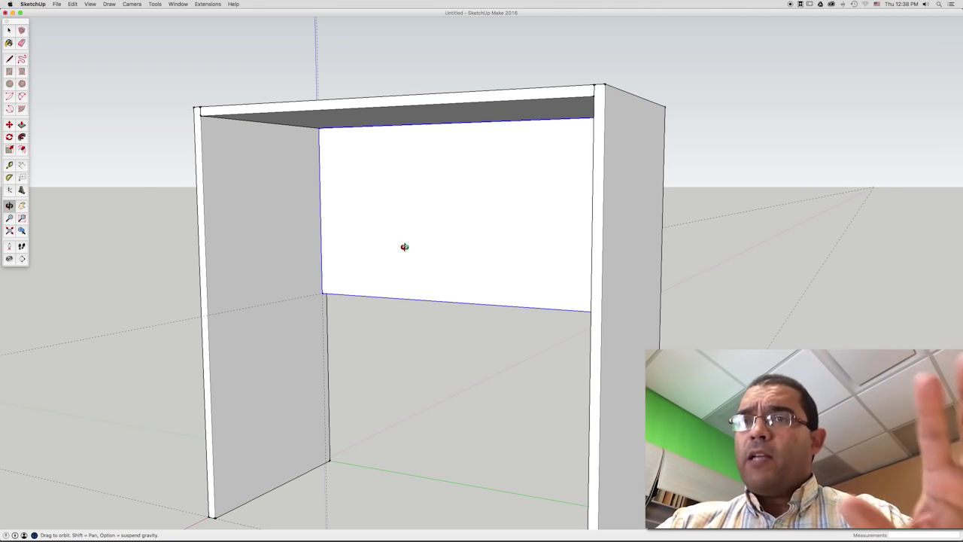
mouse_move(399, 239)
mouse_down()
mouse_move(383, 233)
mouse_move(483, 230)
mouse_move(431, 214)
mouse_up()
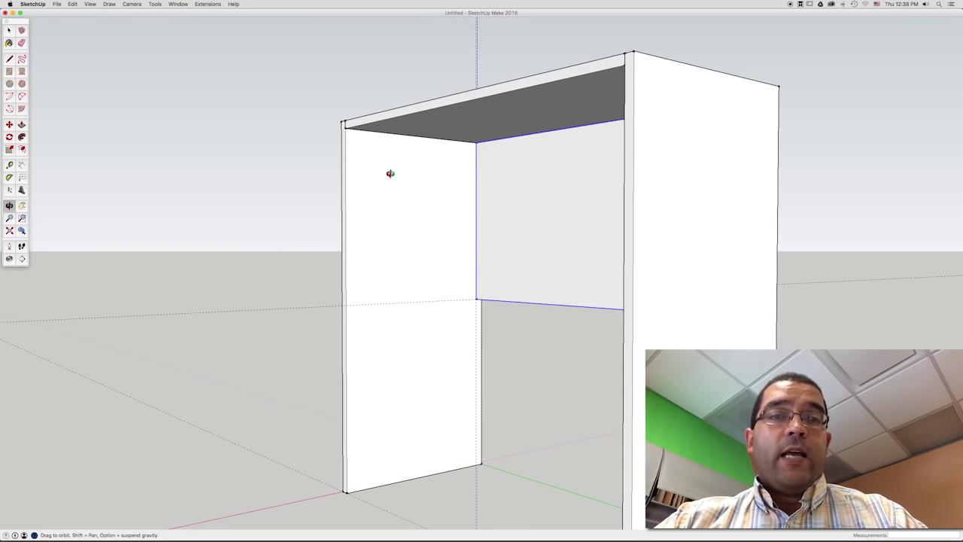
key(t)
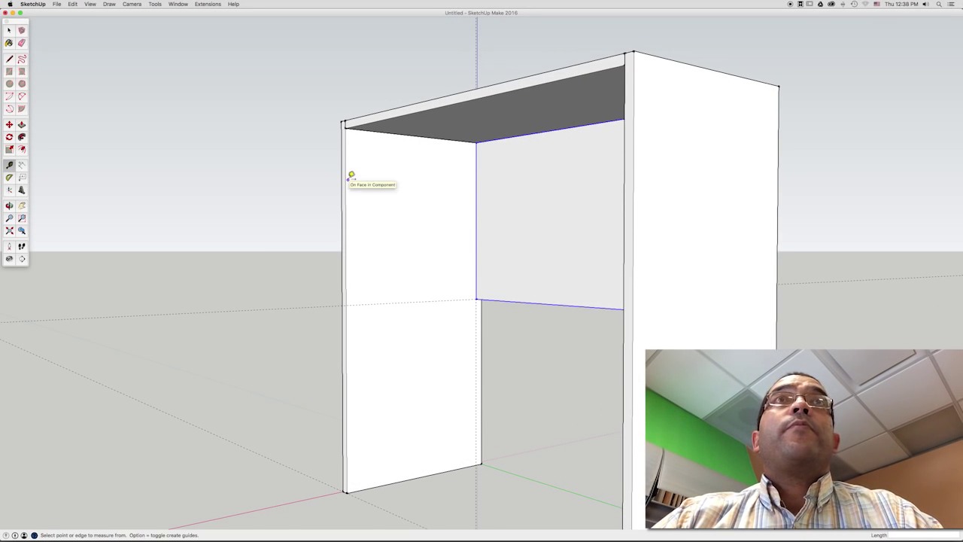
text(3)
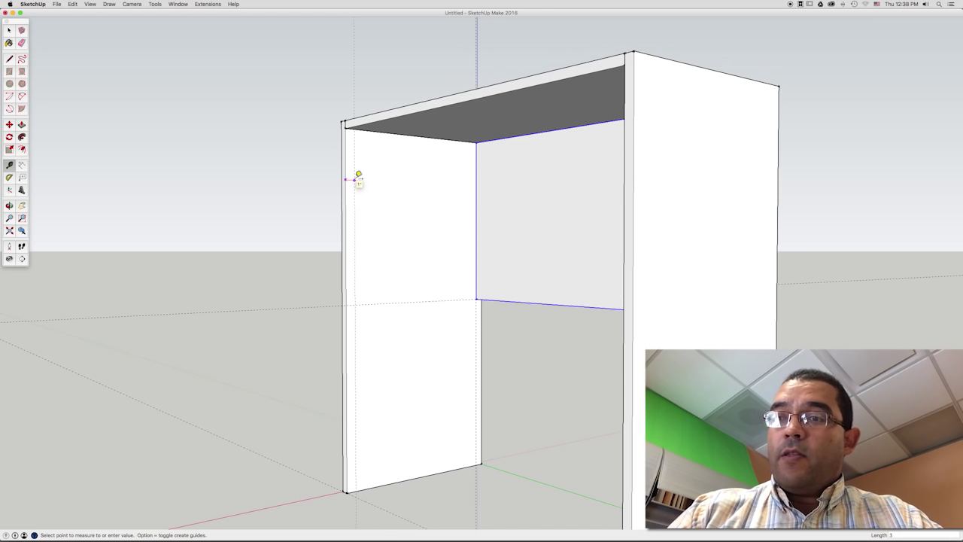
text(/4)
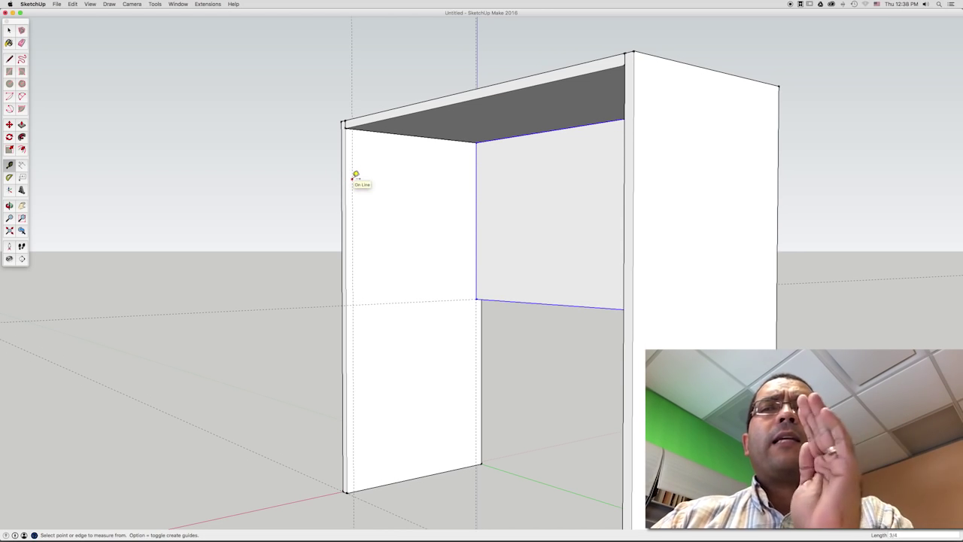
text(3)
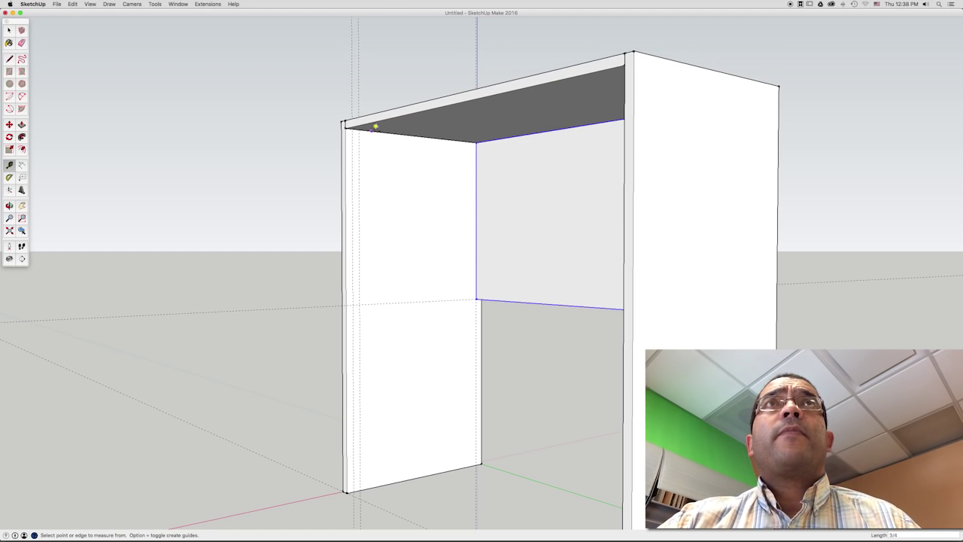
text(2)
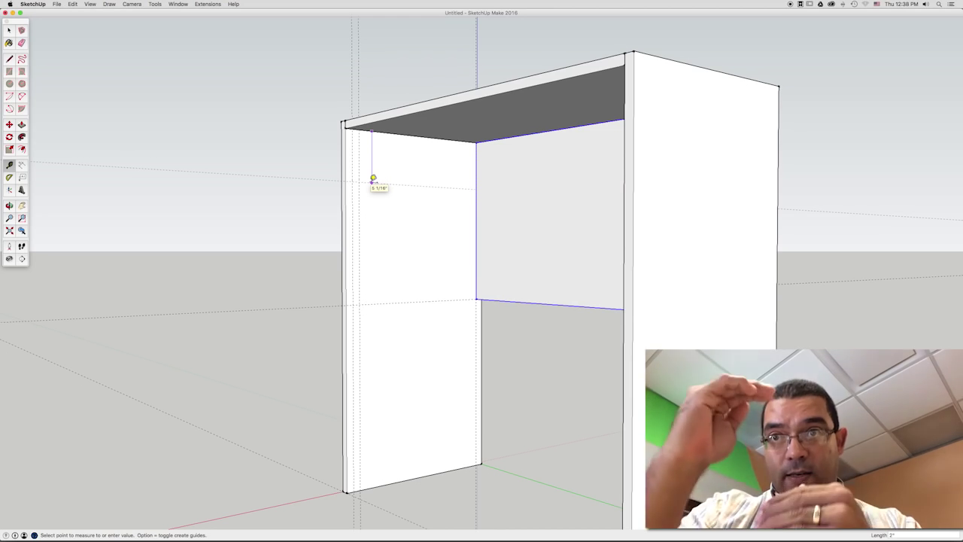
key(Return)
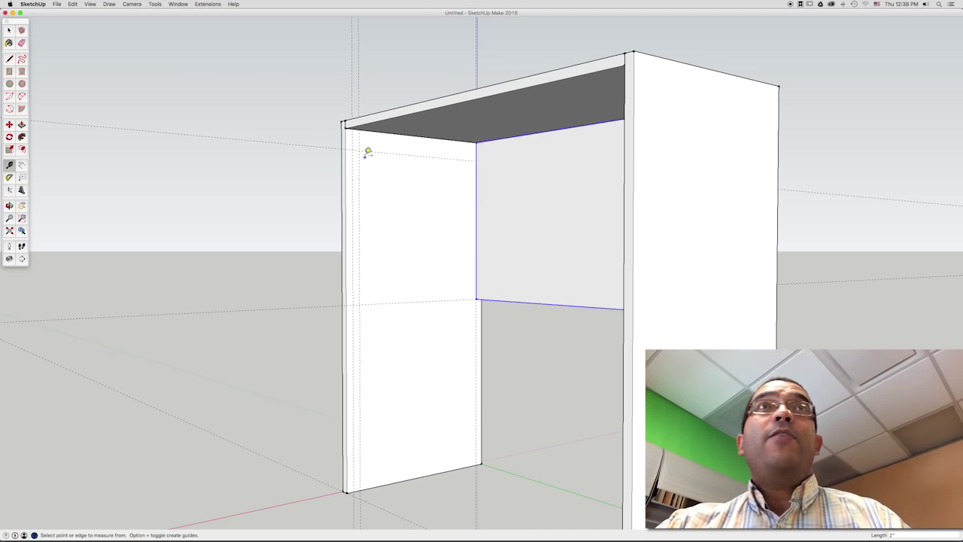
scroll(368, 152, up, 3)
scroll(361, 140, up, 3)
scroll(362, 140, down, 1)
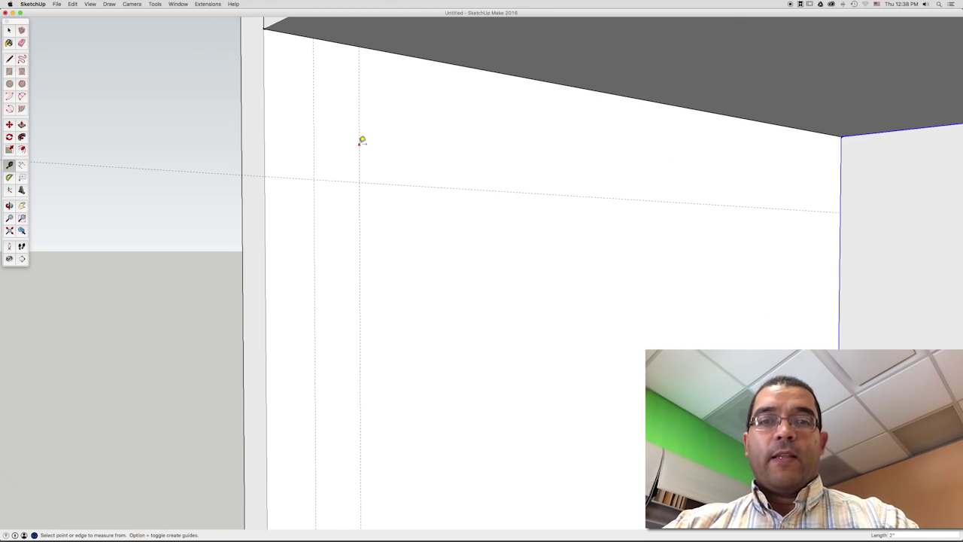
Draw the rail's cross-section rectangle between the guides and extrude it across the cabinet front.
key(r)
click(314, 37)
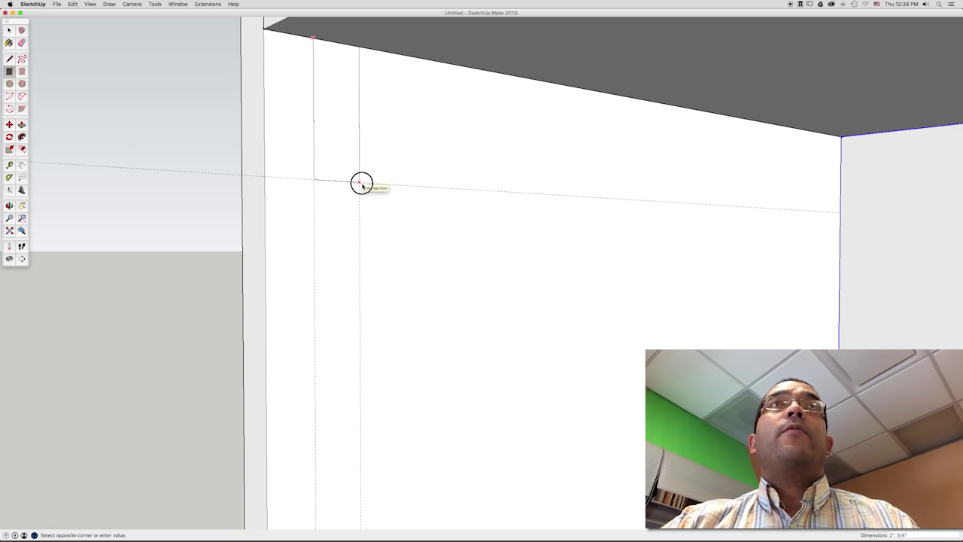
click(361, 183)
key(p)
click(349, 161)
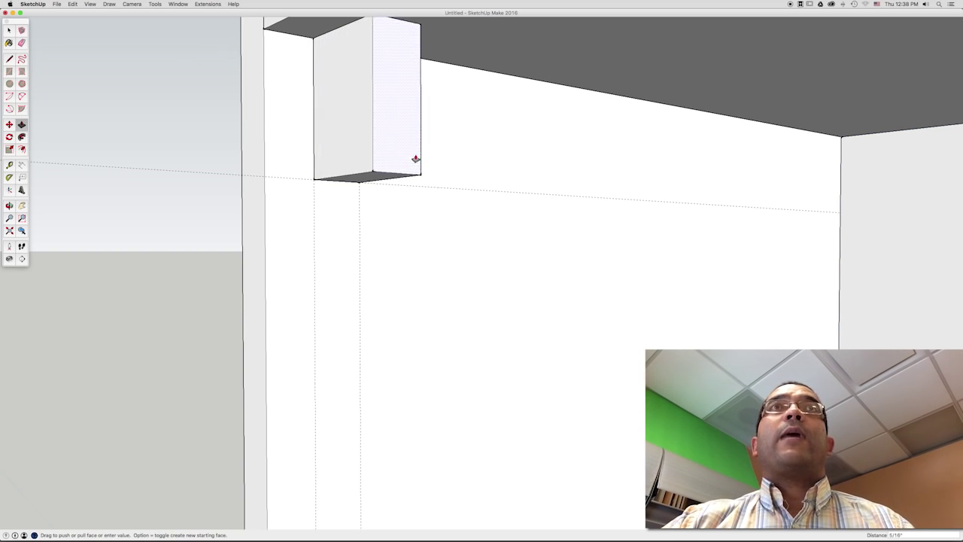
scroll(415, 159, down, 3)
scroll(422, 156, down, 2)
scroll(429, 154, down, 1)
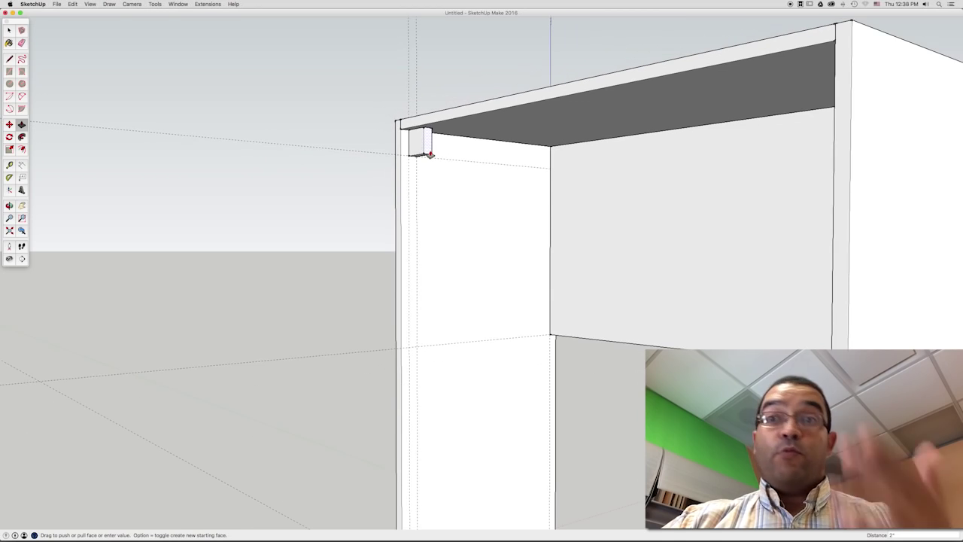
scroll(425, 151, down, 2)
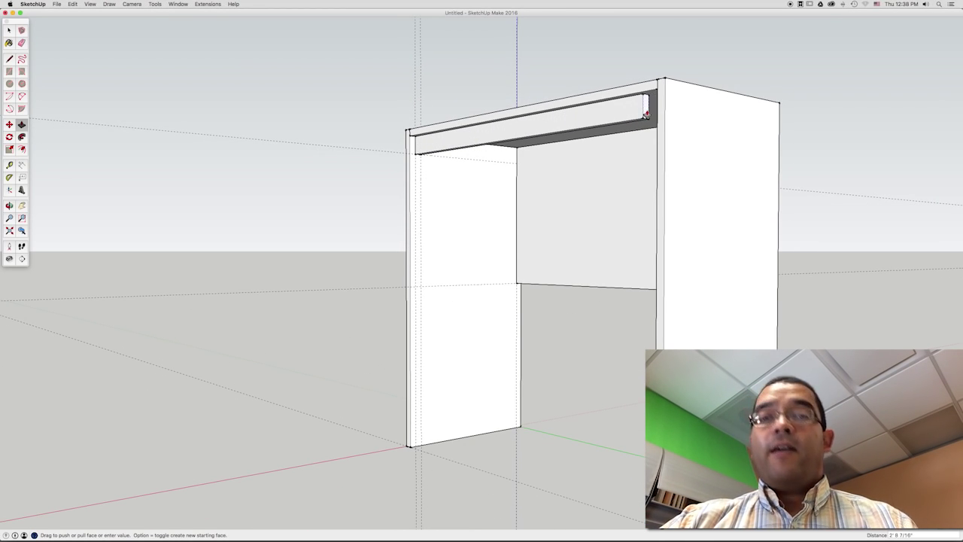
click(646, 113)
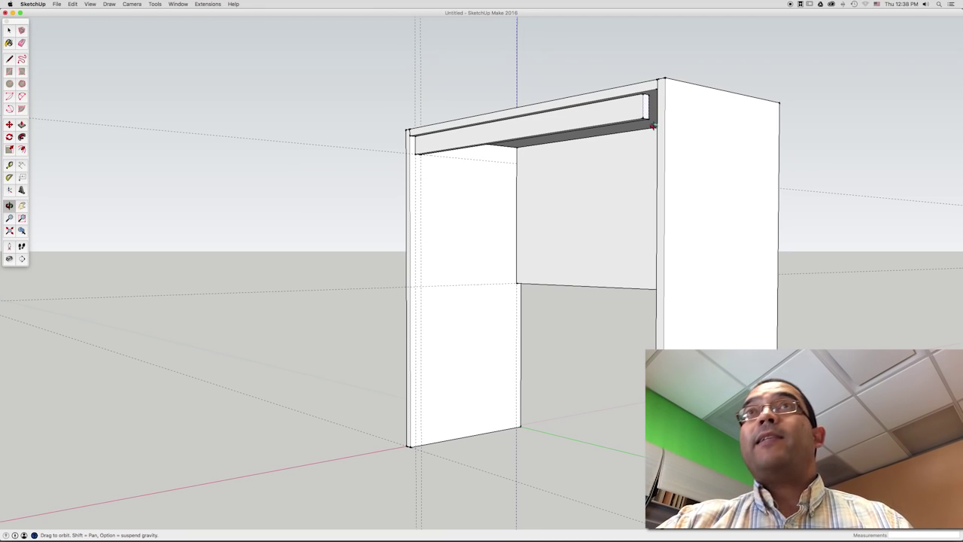
Extend the front rail's end so it meets the right side panel.
mouse_move(591, 123)
middle_down()
mouse_move(632, 138)
mouse_move(673, 135)
mouse_move(682, 146)
mouse_move(627, 176)
mouse_move(565, 144)
mouse_move(545, 111)
mouse_move(519, 100)
mouse_move(527, 112)
mouse_move(475, 135)
middle_up()
scroll(627, 175, up, 5)
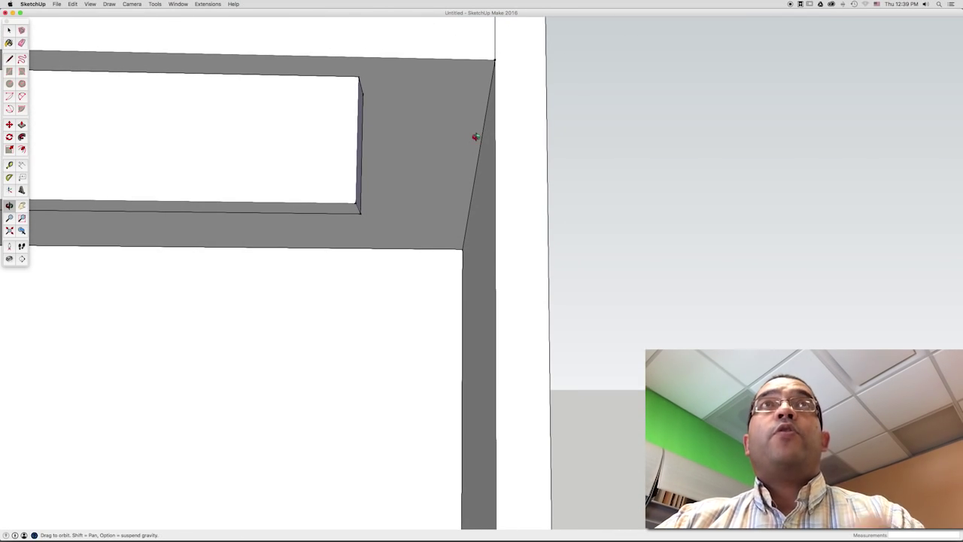
key(p)
drag(359, 175, 497, 58)
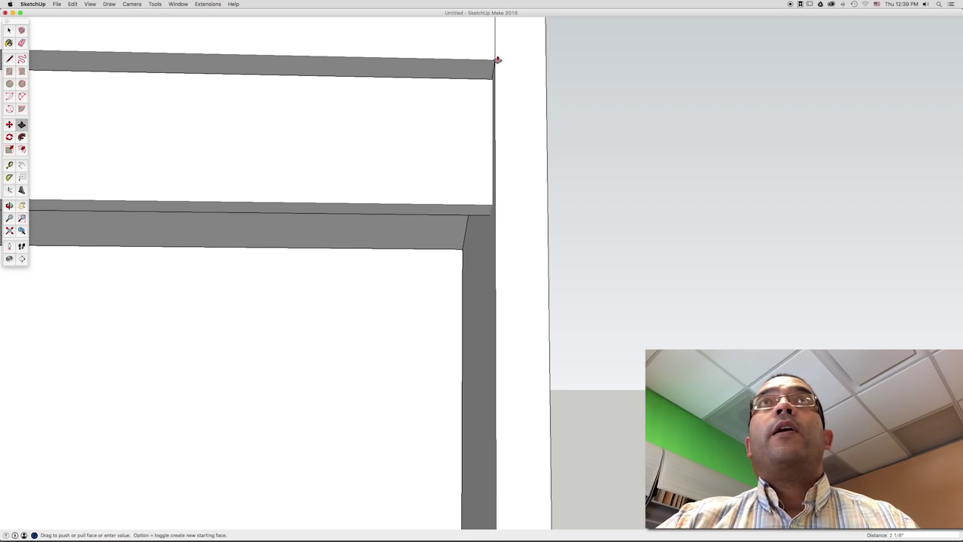
click(495, 64)
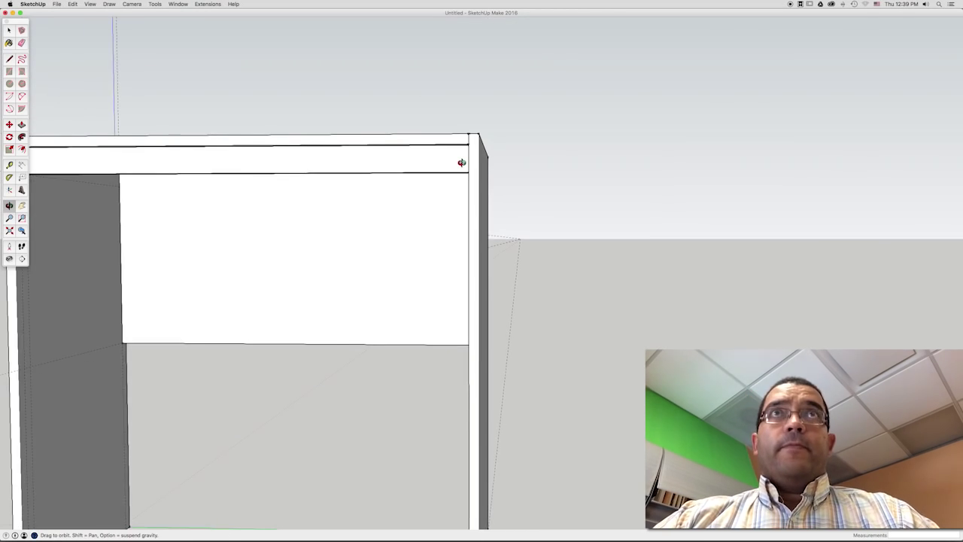
mouse_move(498, 107)
middle_down()
mouse_move(547, 171)
mouse_move(464, 226)
mouse_move(490, 200)
mouse_move(538, 204)
mouse_move(487, 149)
mouse_move(510, 182)
mouse_move(546, 178)
mouse_move(520, 161)
mouse_move(501, 173)
mouse_move(398, 170)
mouse_move(447, 155)
mouse_move(477, 112)
middle_up()
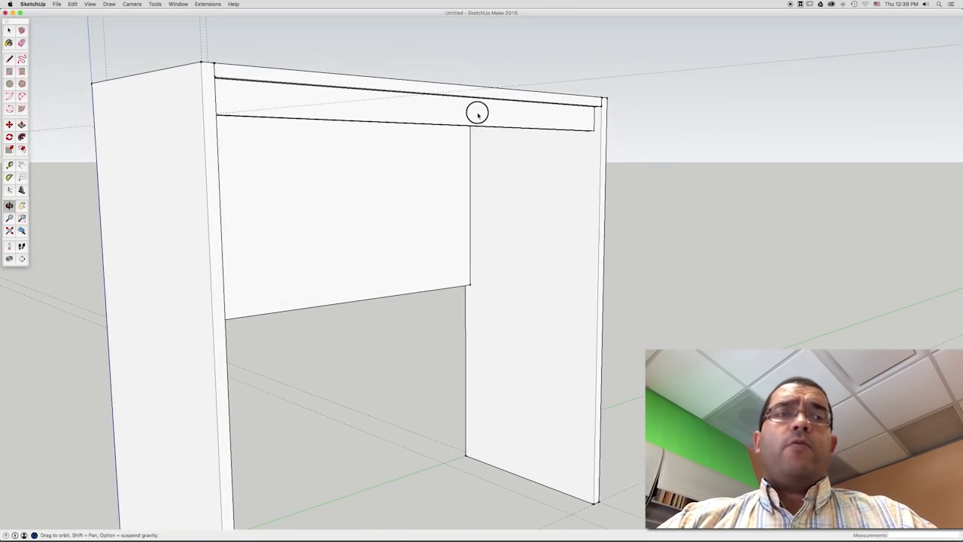
scroll(530, 133, down, 3)
scroll(544, 142, down, 3)
mouse_move(544, 143)
middle_down()
mouse_move(554, 155)
mouse_move(479, 164)
mouse_move(531, 168)
mouse_move(460, 172)
middle_up()
scroll(480, 163, up, 3)
scroll(532, 167, down, 3)
scroll(490, 172, up, 2)
scroll(341, 143, up, 3)
middle_drag(341, 143, 338, 153)
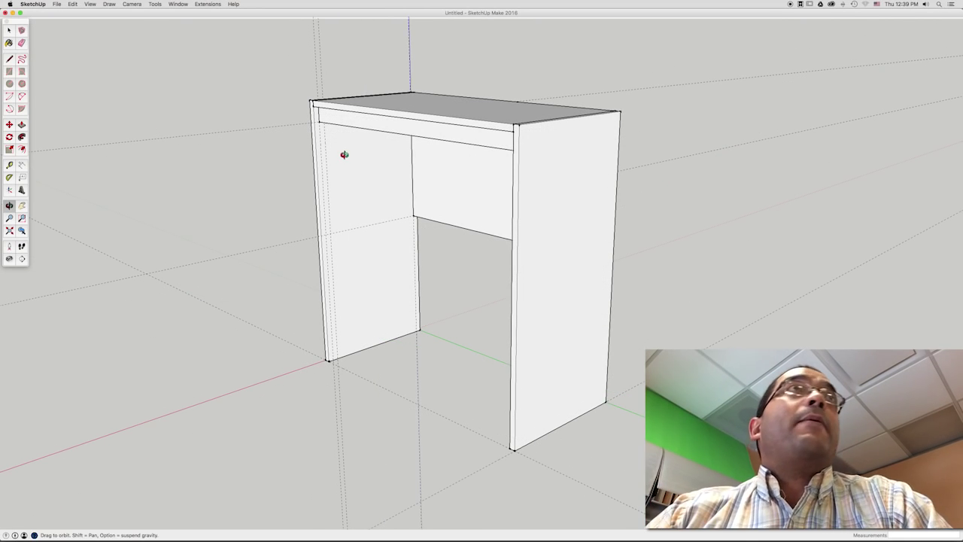
key(space)
click(524, 131)
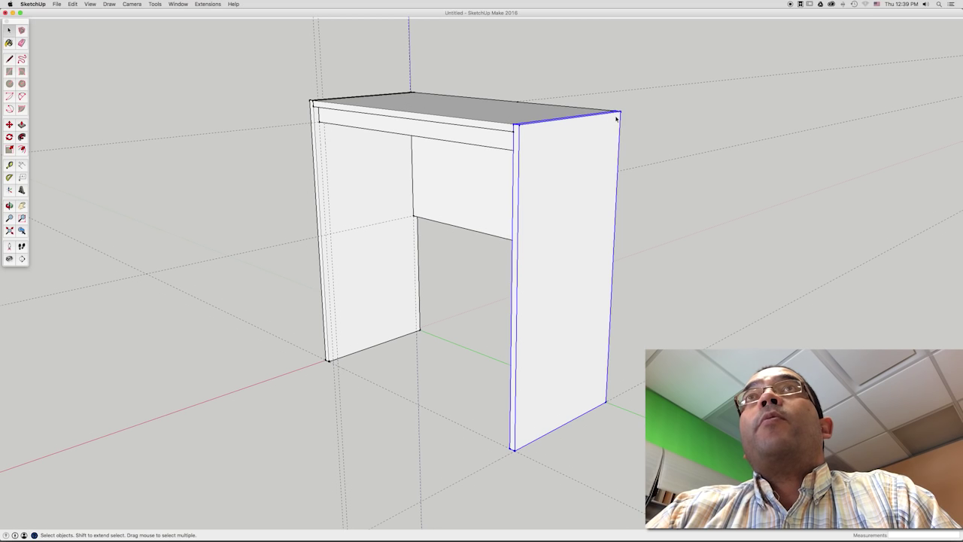
mouse_move(490, 158)
middle_down()
mouse_move(454, 146)
mouse_move(277, 143)
mouse_move(381, 146)
mouse_move(322, 151)
middle_up()
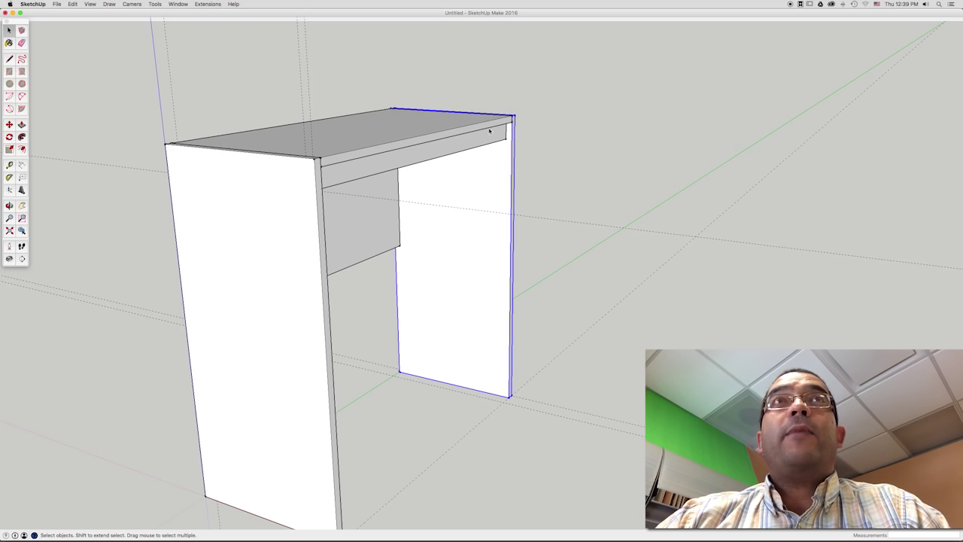
mouse_move(383, 183)
middle_down()
mouse_move(326, 140)
mouse_move(523, 221)
mouse_move(381, 215)
mouse_move(520, 227)
middle_up()
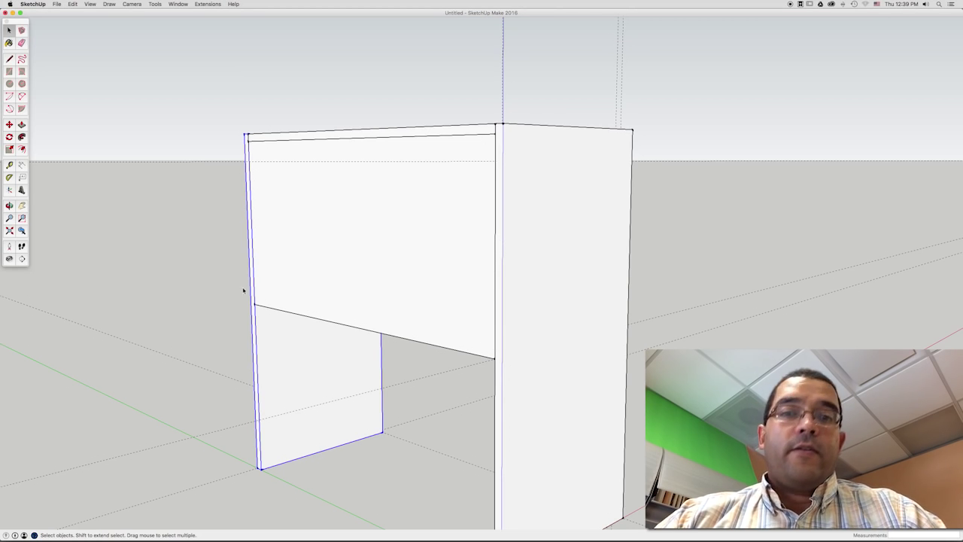
mouse_move(258, 296)
middle_down()
mouse_move(413, 303)
mouse_move(340, 301)
mouse_move(423, 299)
mouse_move(398, 248)
middle_up()
click(357, 99)
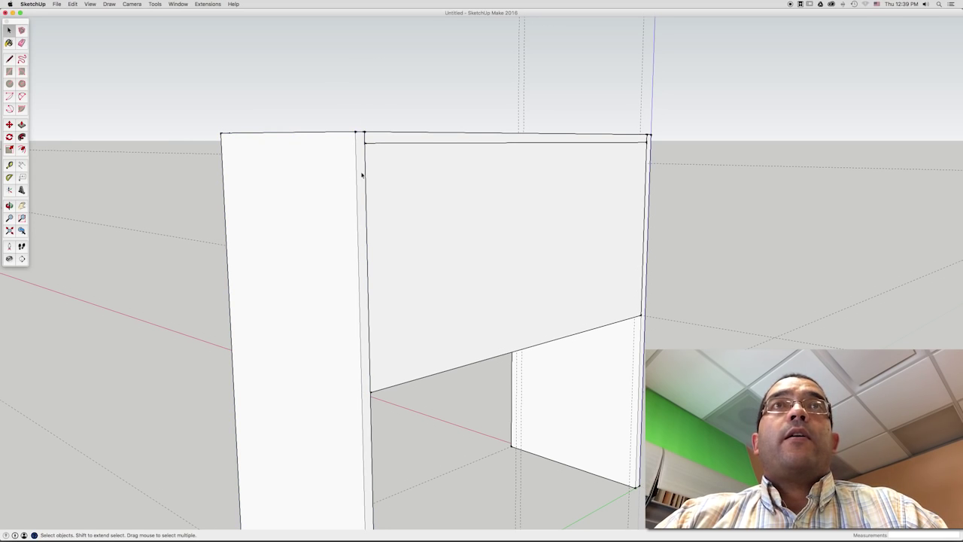
mouse_move(413, 237)
middle_down()
mouse_move(437, 194)
mouse_move(480, 251)
mouse_move(577, 246)
mouse_move(511, 227)
mouse_move(455, 149)
middle_up()
drag(357, 166, 515, 253)
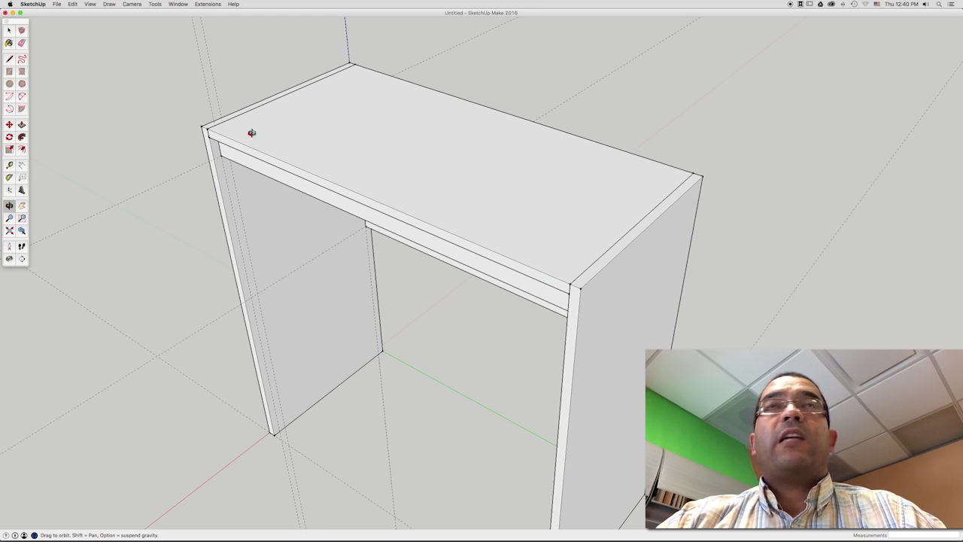
mouse_move(457, 239)
mouse_down()
mouse_move(492, 142)
mouse_move(493, 163)
mouse_move(592, 189)
mouse_move(594, 198)
mouse_move(501, 203)
mouse_move(402, 223)
mouse_up()
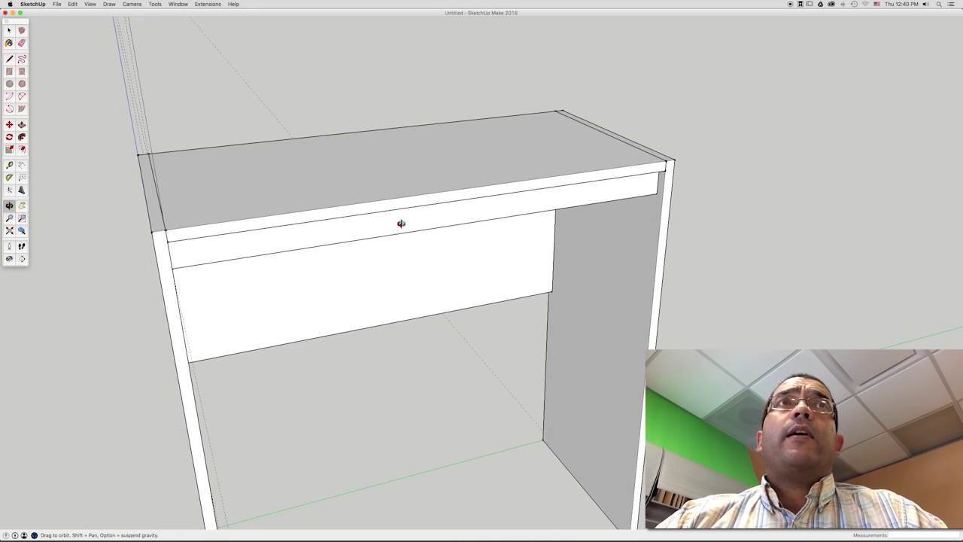
drag(171, 204, 245, 213)
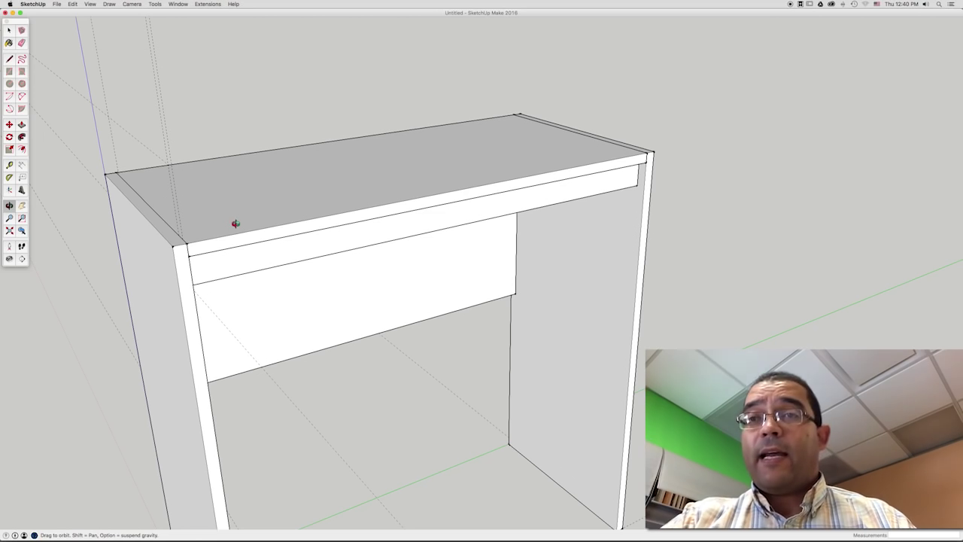
mouse_move(235, 224)
mouse_down()
mouse_move(276, 256)
mouse_move(324, 185)
mouse_move(311, 244)
mouse_move(332, 211)
mouse_up()
scroll(333, 211, down, 3)
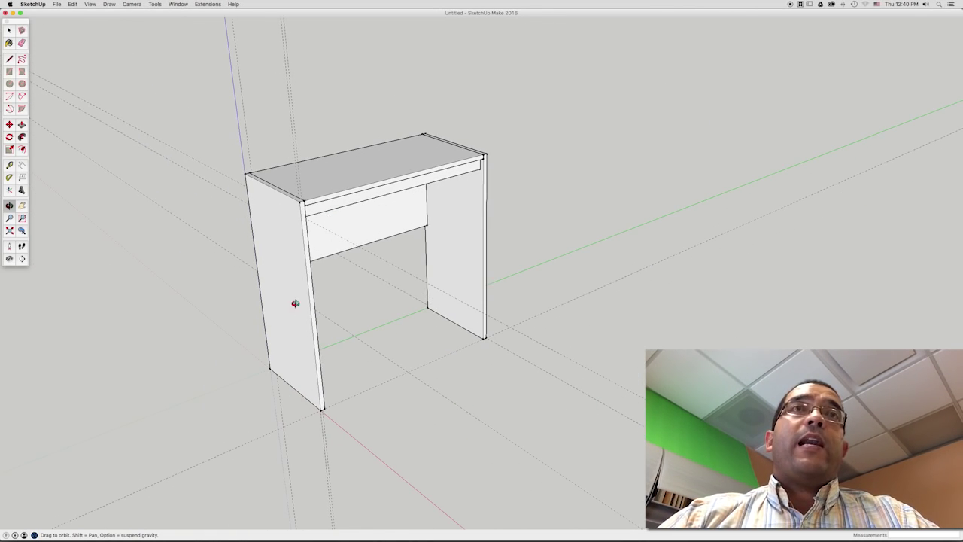
mouse_move(462, 144)
mouse_down()
mouse_move(281, 234)
mouse_move(535, 234)
mouse_move(519, 183)
mouse_up()
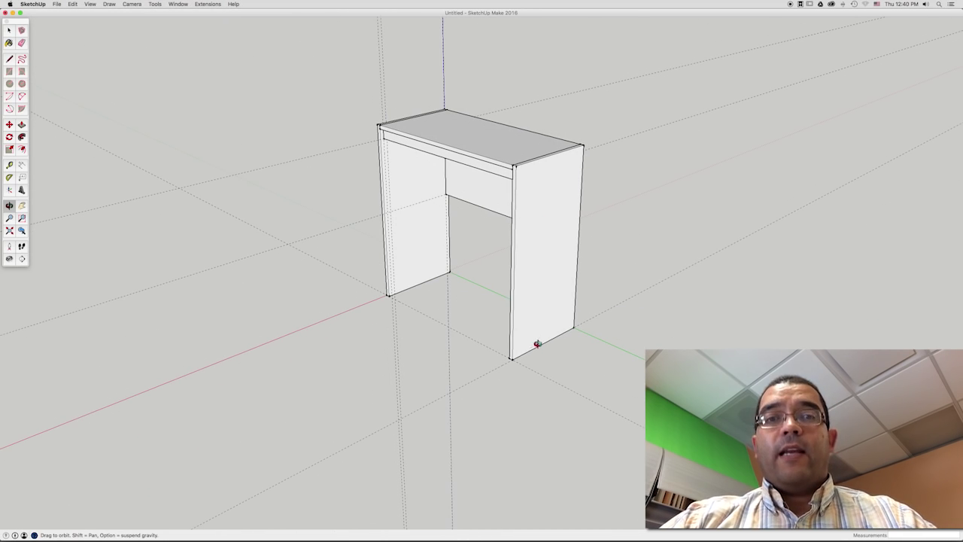
mouse_move(468, 251)
mouse_down()
mouse_move(501, 221)
mouse_move(447, 208)
mouse_move(444, 273)
mouse_move(560, 239)
mouse_move(523, 233)
mouse_move(555, 232)
mouse_move(413, 245)
mouse_move(529, 263)
mouse_up()
scroll(457, 267, up, 3)
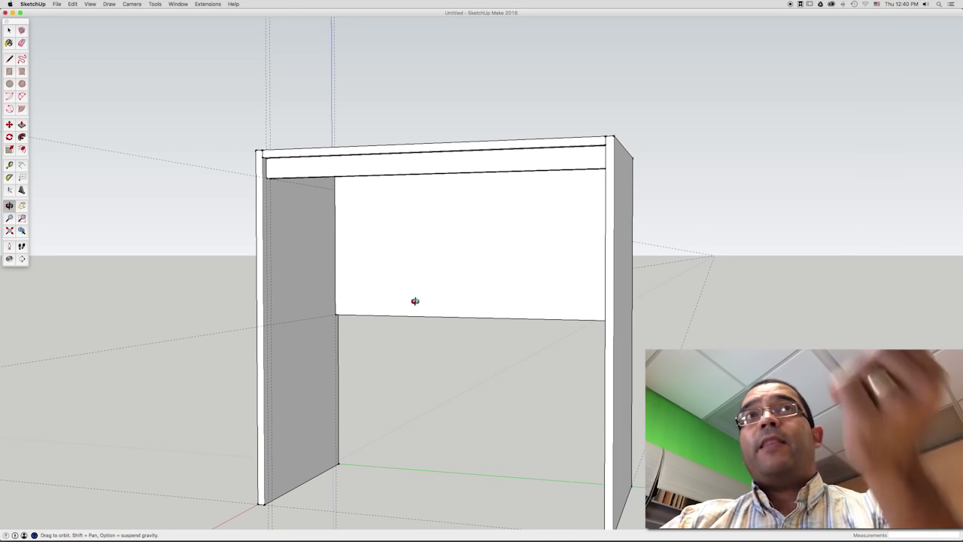
mouse_move(368, 302)
mouse_down()
mouse_move(451, 321)
mouse_move(497, 283)
mouse_up()
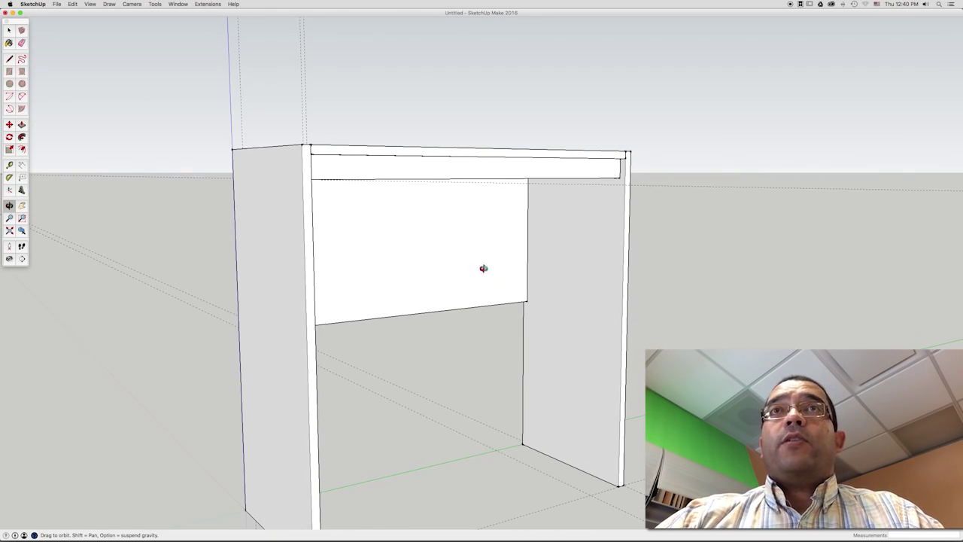
drag(514, 316, 445, 319)
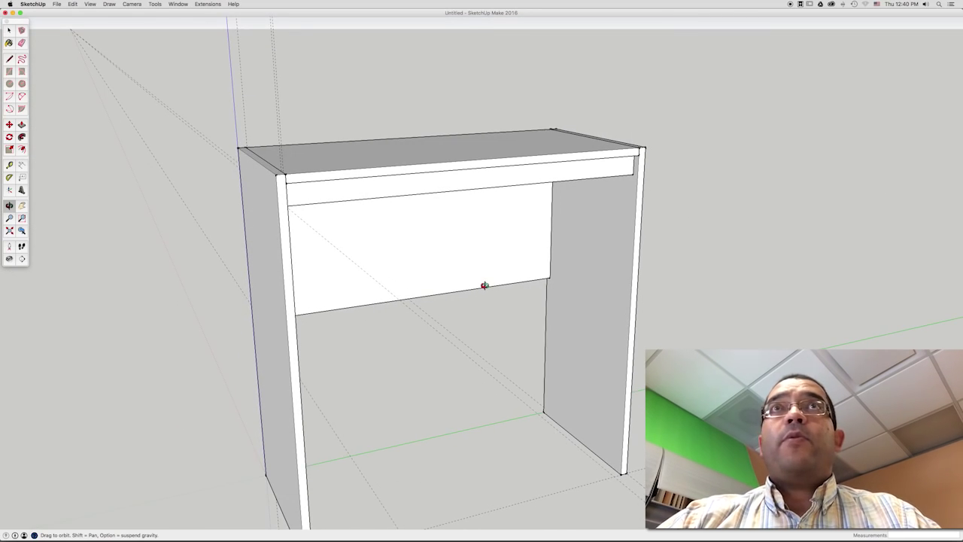
drag(484, 283, 491, 246)
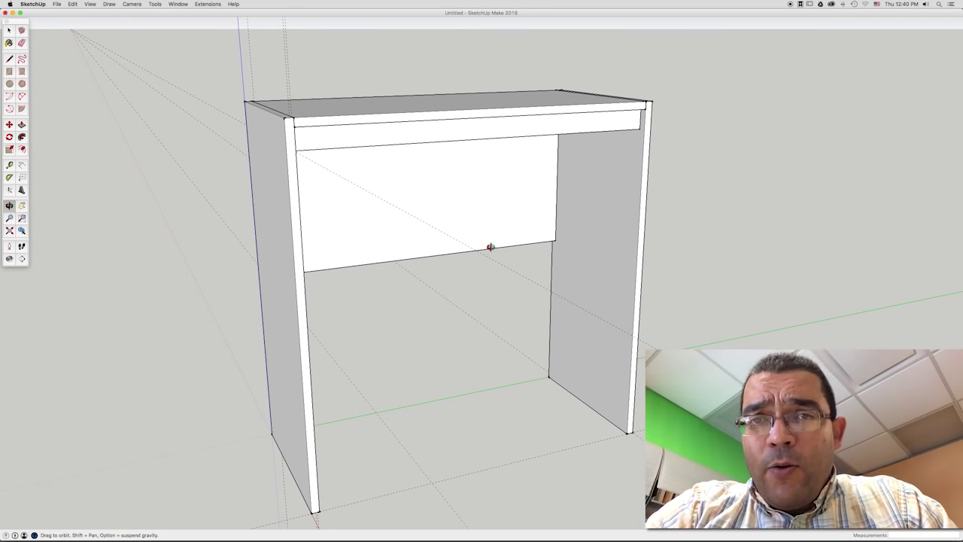